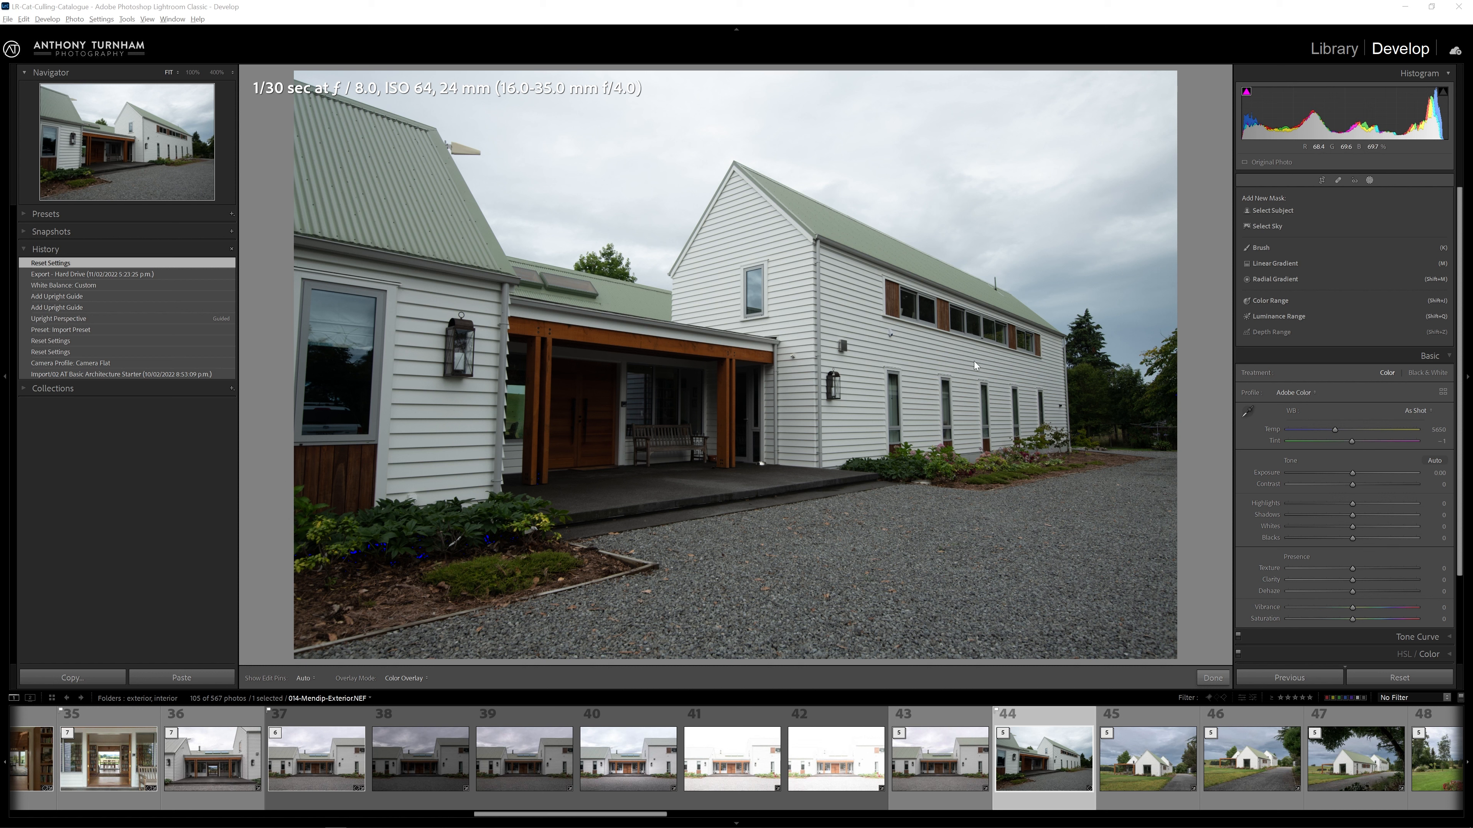
# Step: Apply the Camera Flat profile to the house photo from the profile browser and compare it with the before version
pyautogui.click(1314, 395)
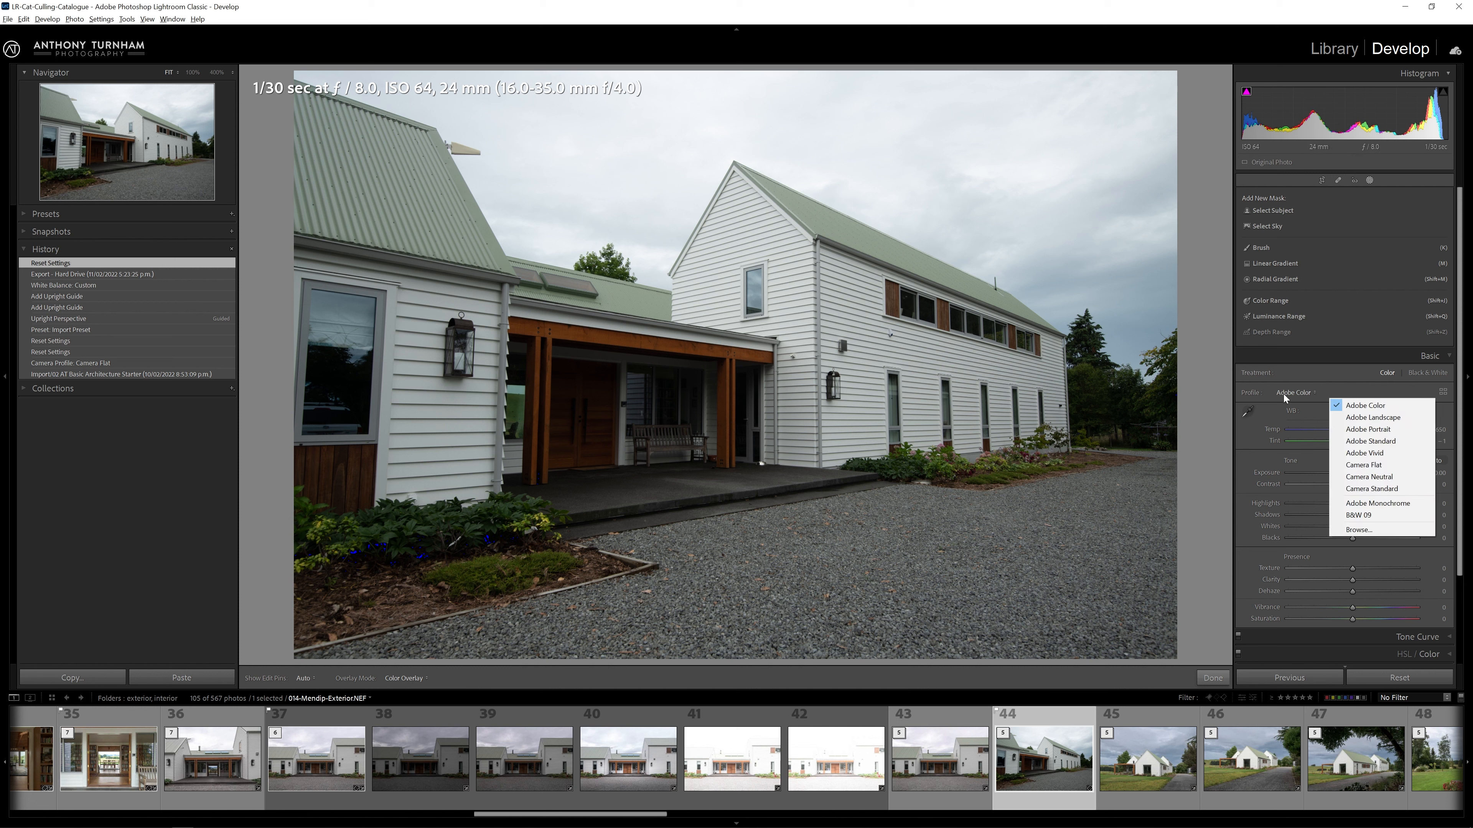
pyautogui.click(1395, 527)
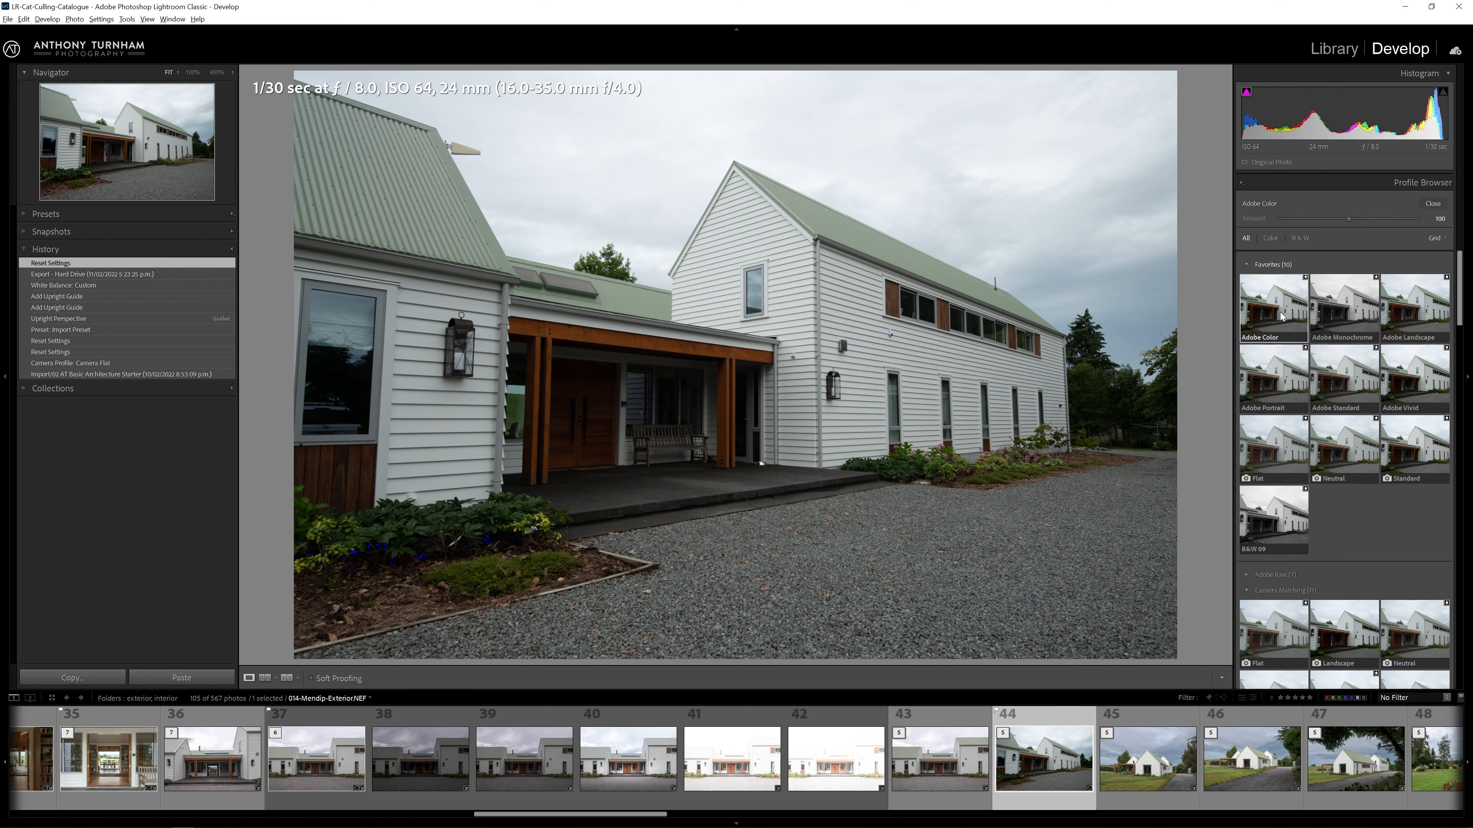
pyautogui.scroll(-6, 1278, 313)
pyautogui.click(1278, 281)
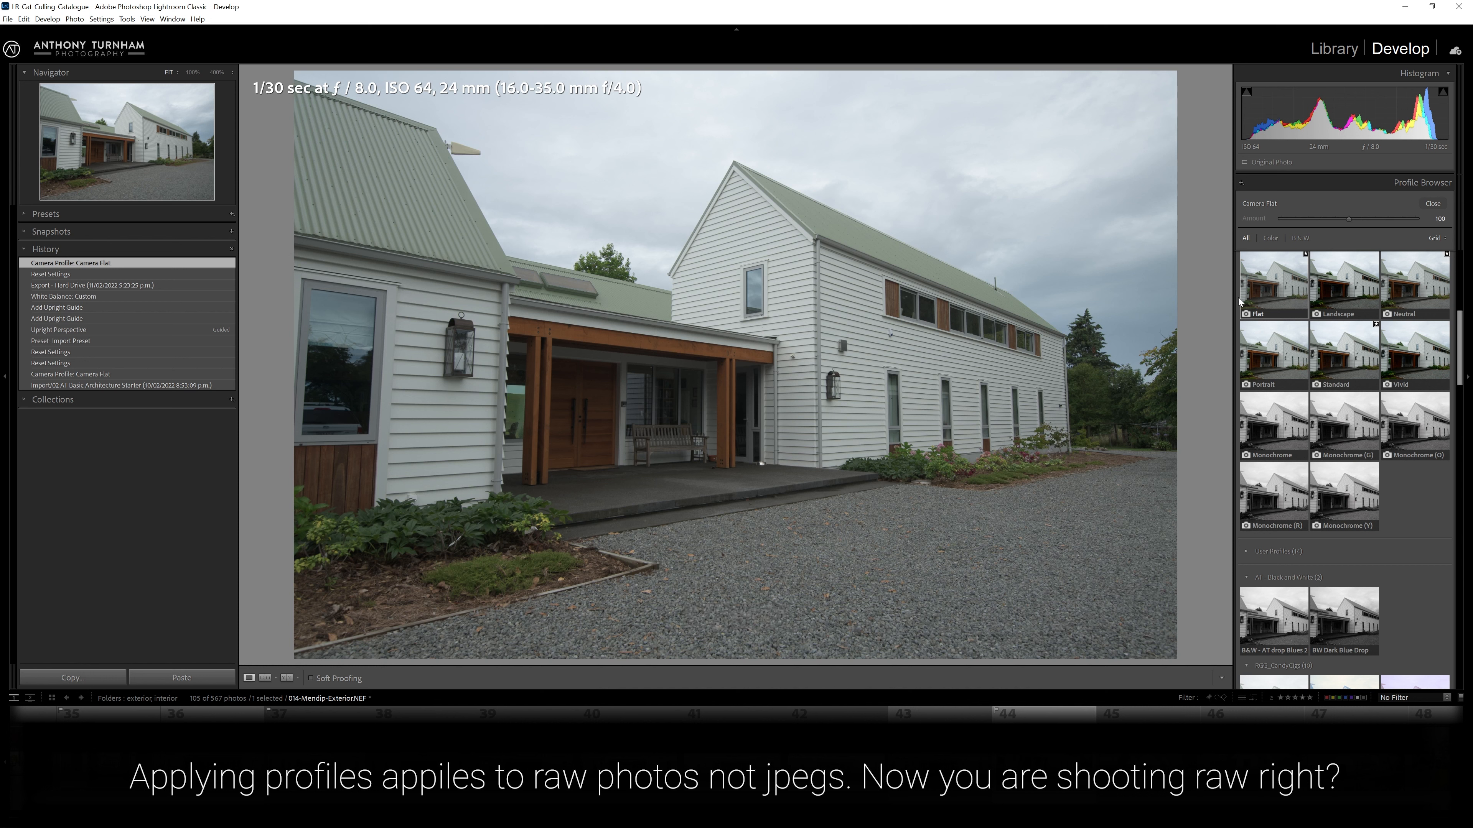
pyautogui.doubleClick(1261, 290)
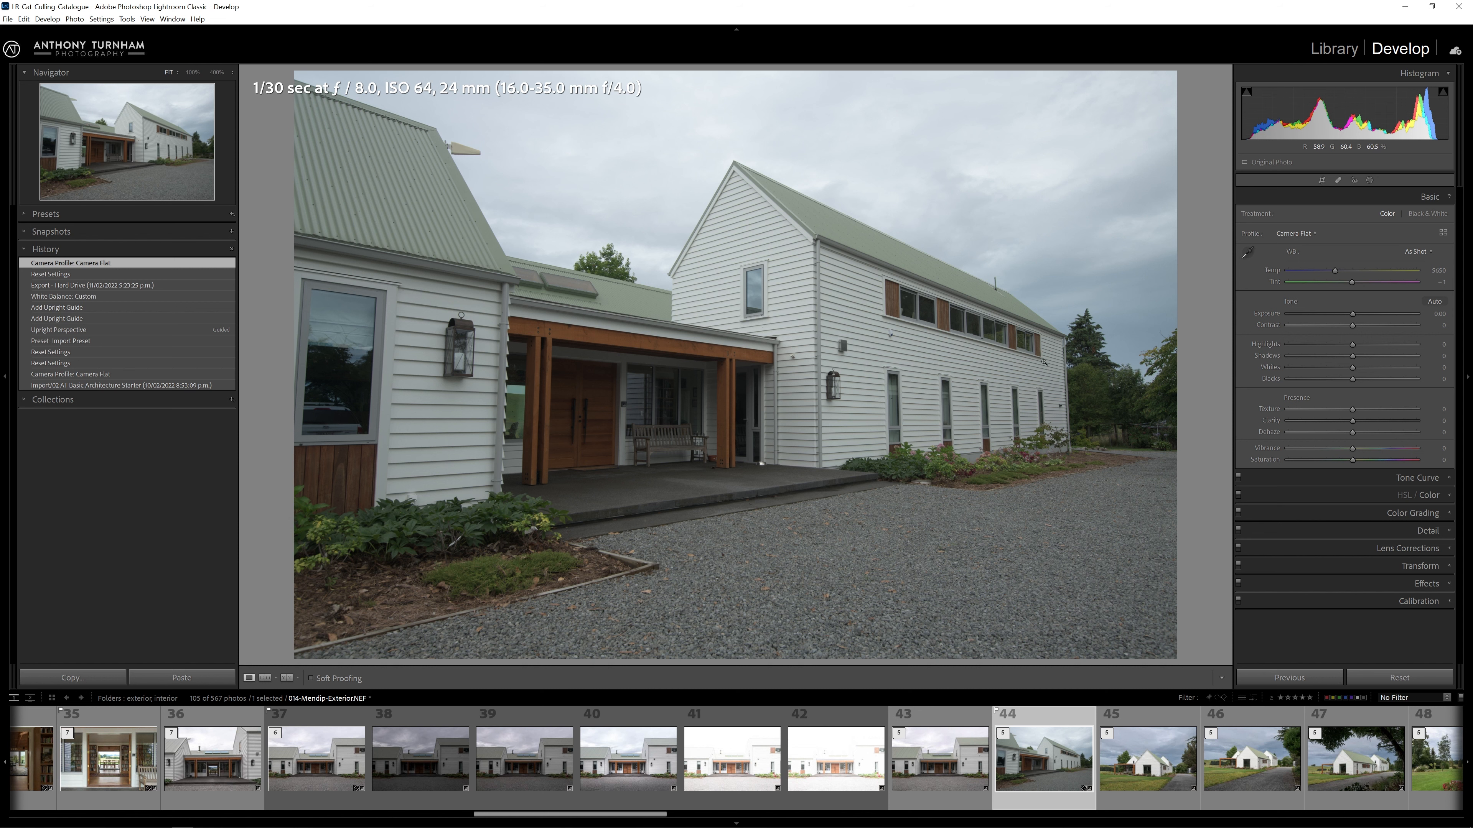
pyautogui.press('\\')
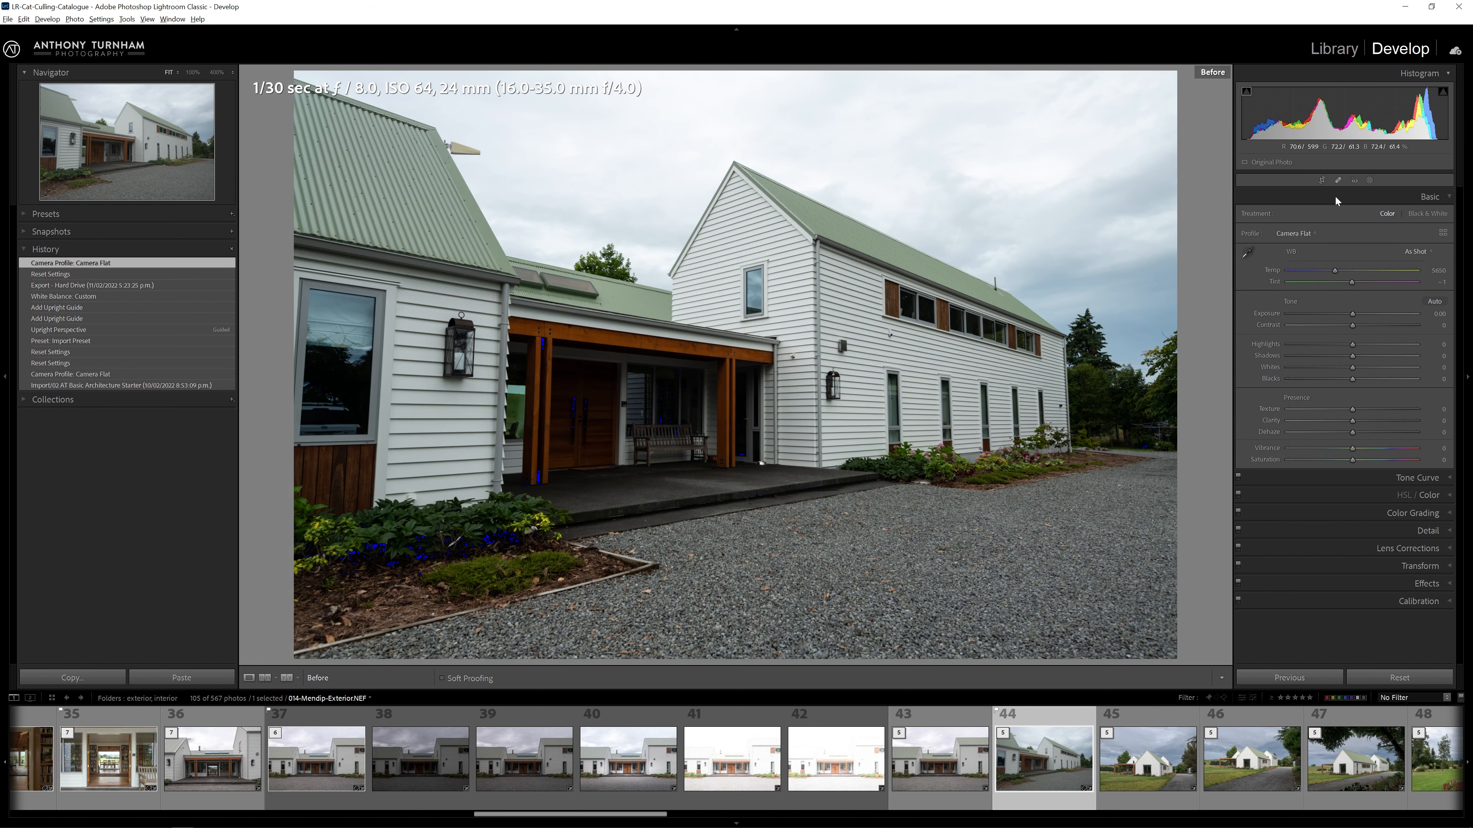
pyautogui.press('\\')
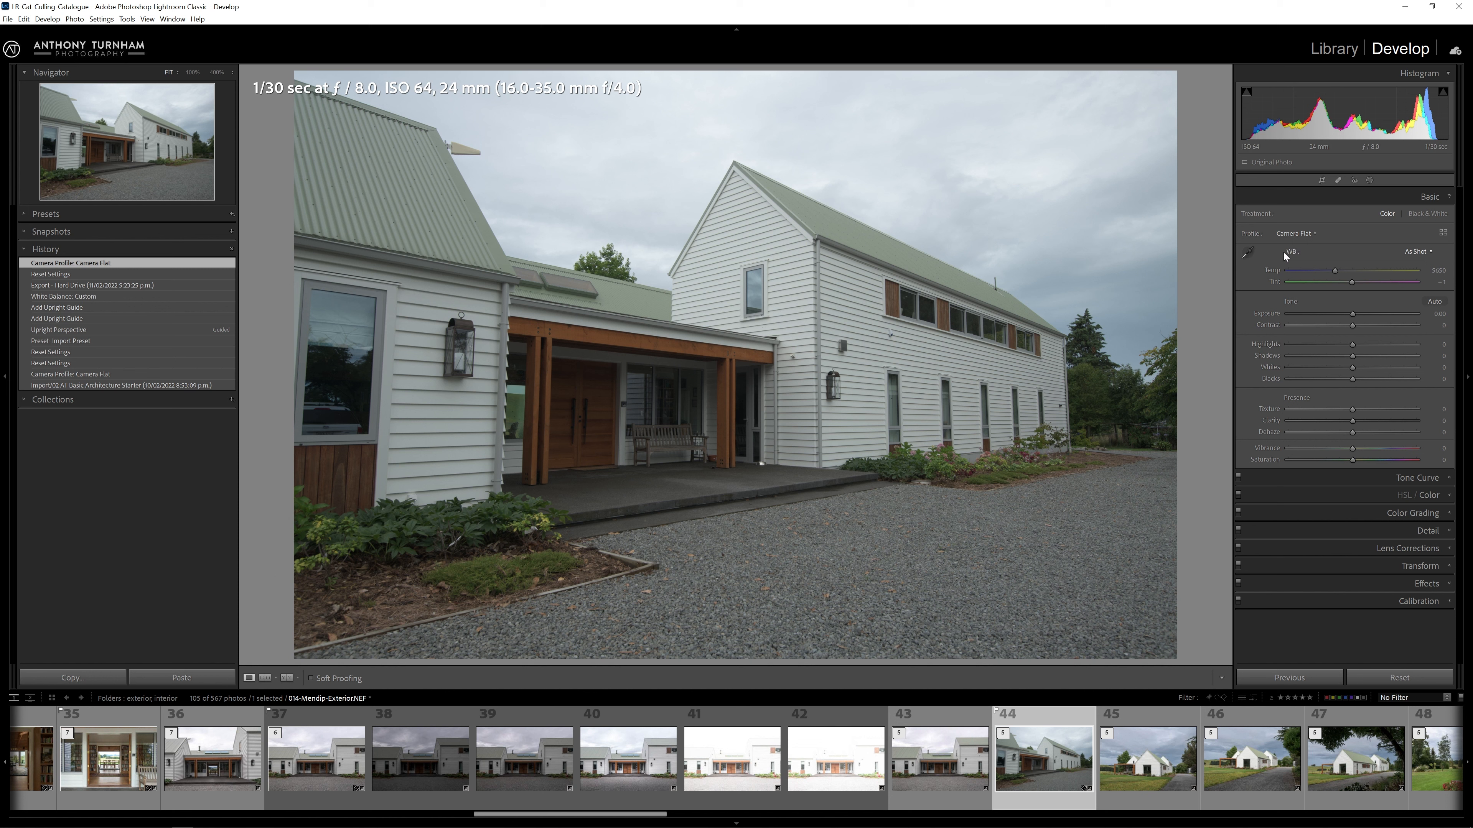
# Step: Set a custom white balance of temperature 6000 and tint +7 by sampling the white cladding below the roofline of the far wing
pyautogui.click(1247, 256)
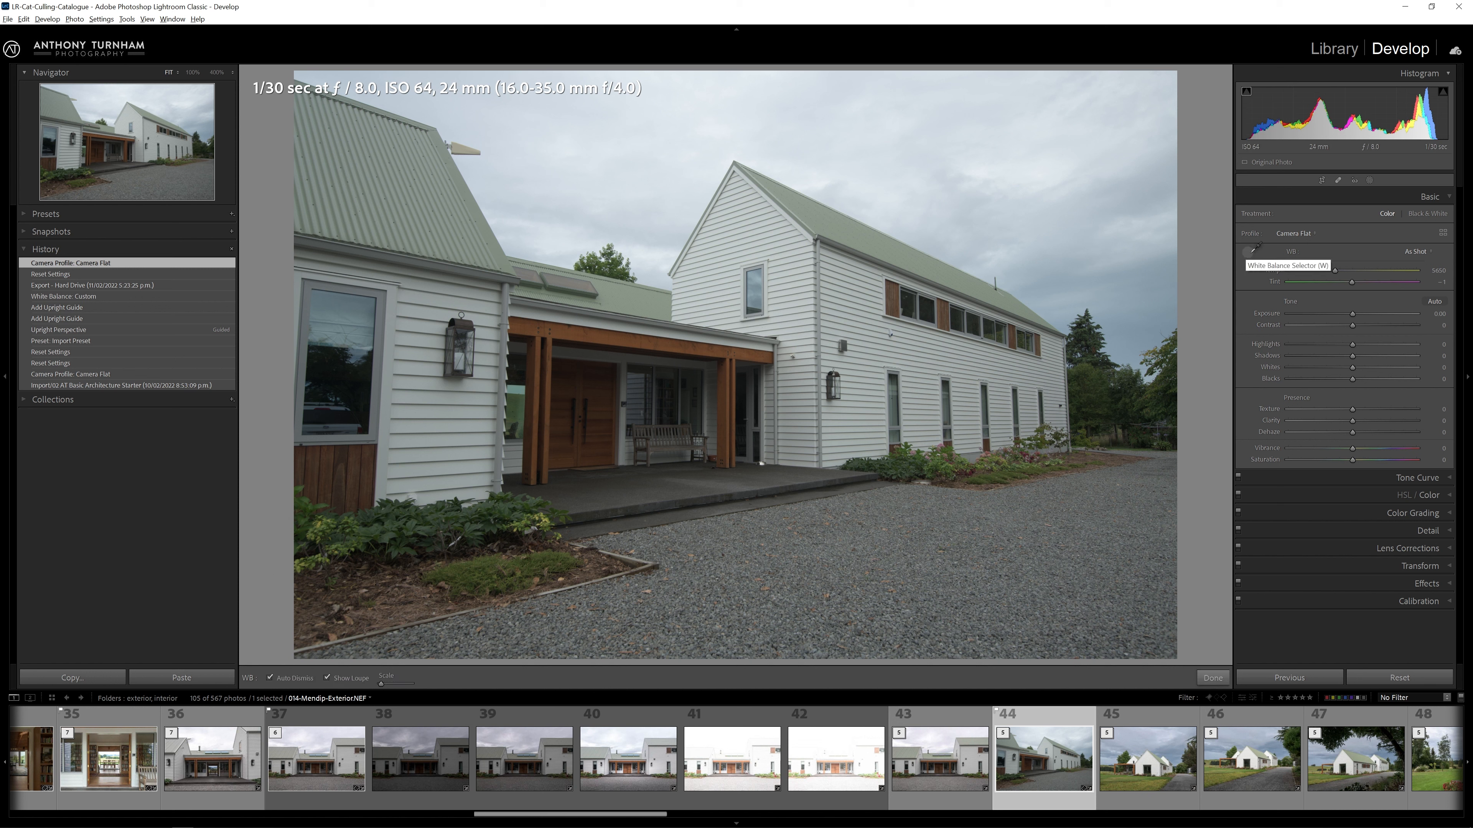
pyautogui.click(847, 287)
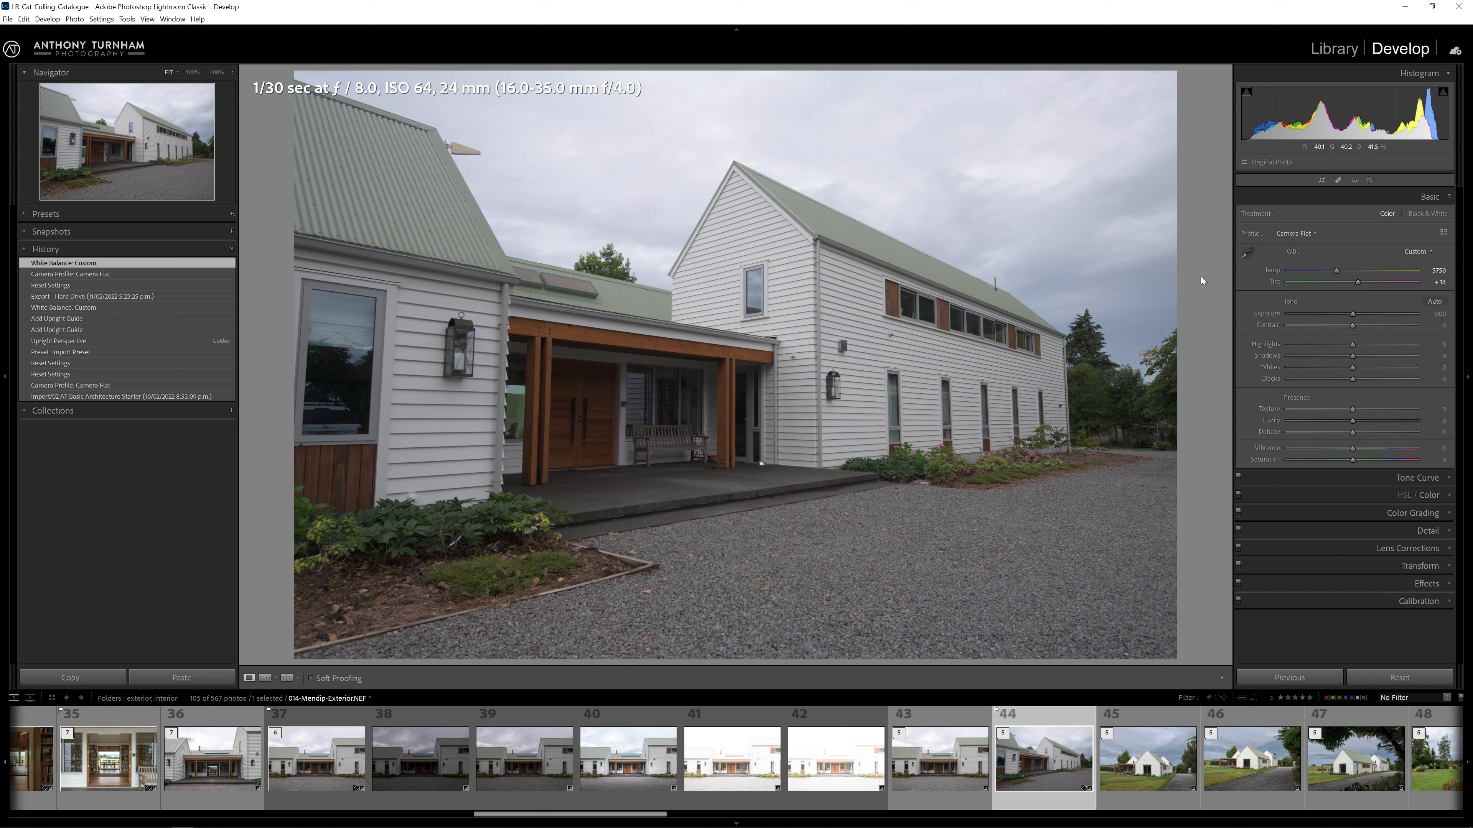
pyautogui.click(1246, 253)
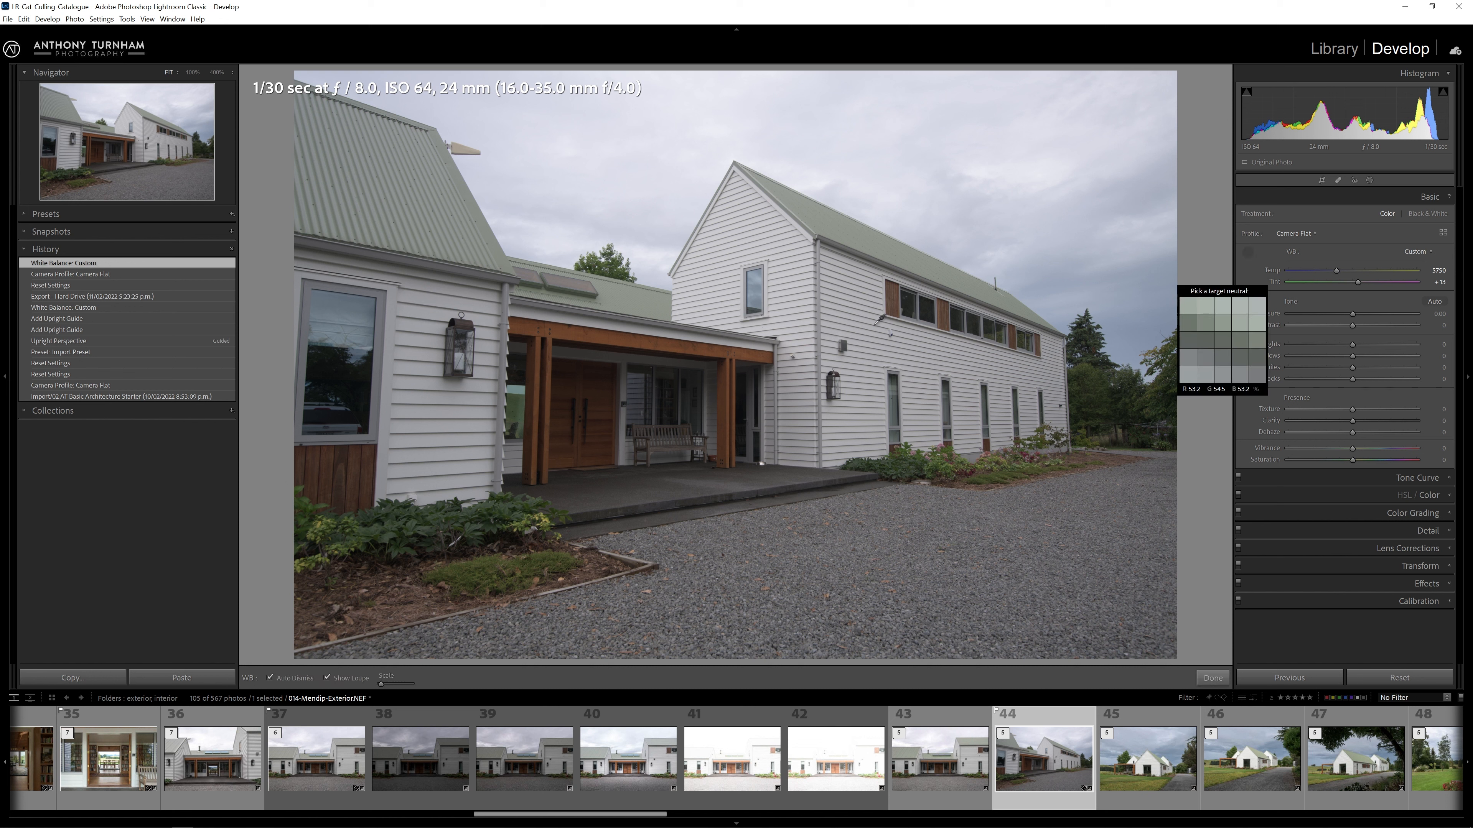
pyautogui.click(844, 309)
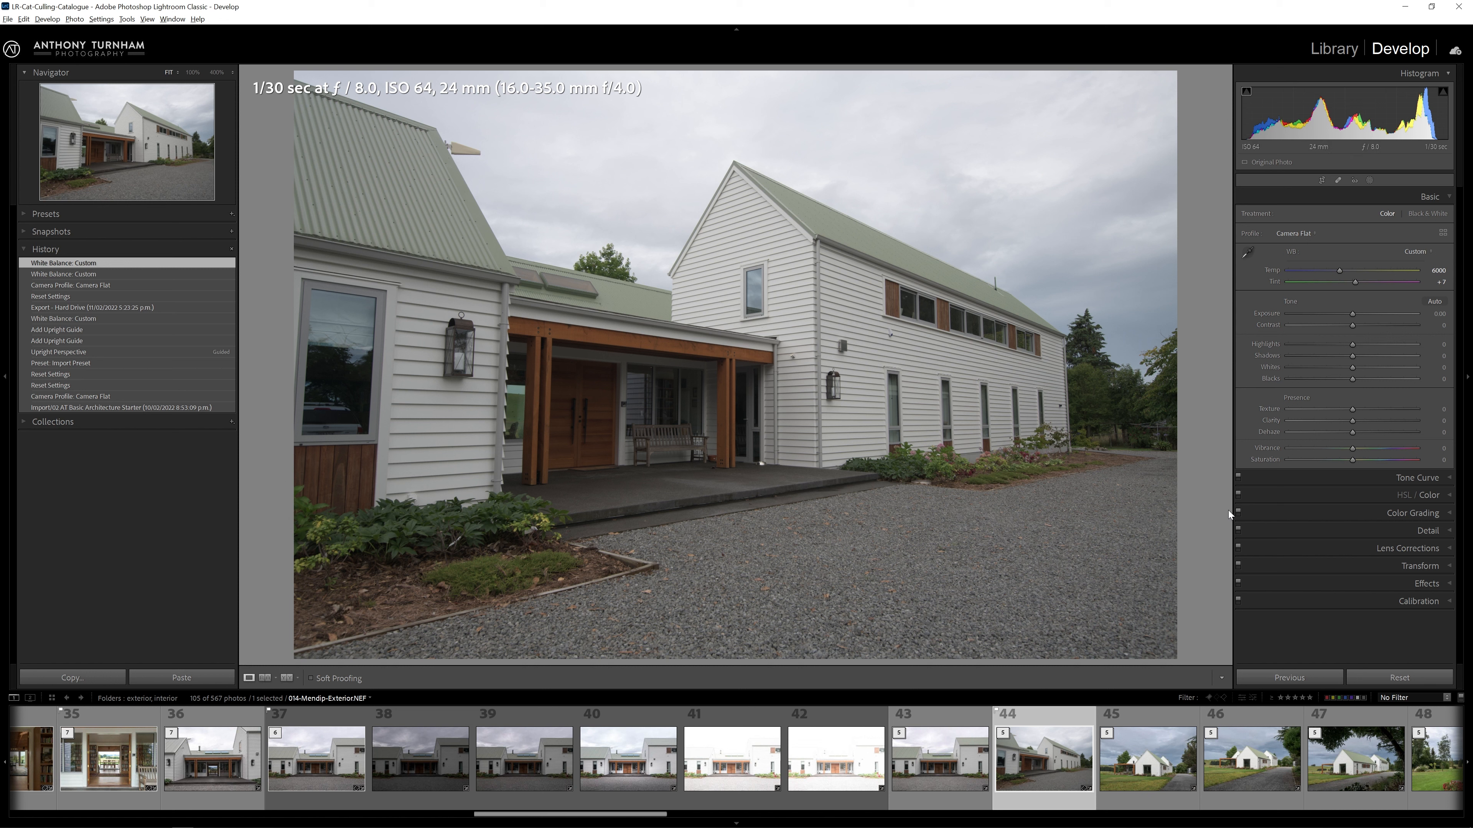
# Step: Turn on Remove Chromatic Aberration and check its effect off and on along the tree and roof edges at 400%
pyautogui.click(1423, 554)
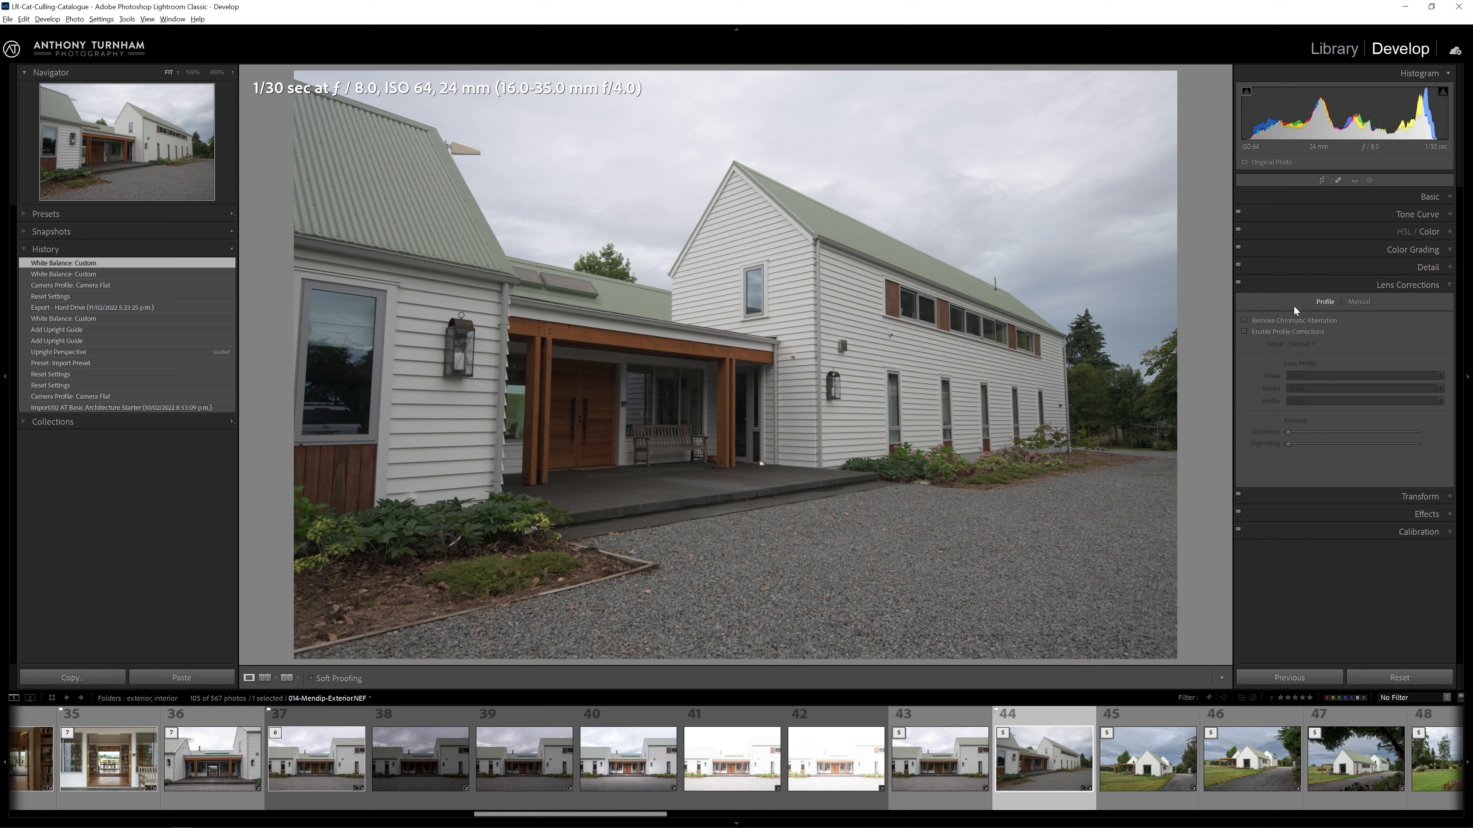
pyautogui.click(1245, 320)
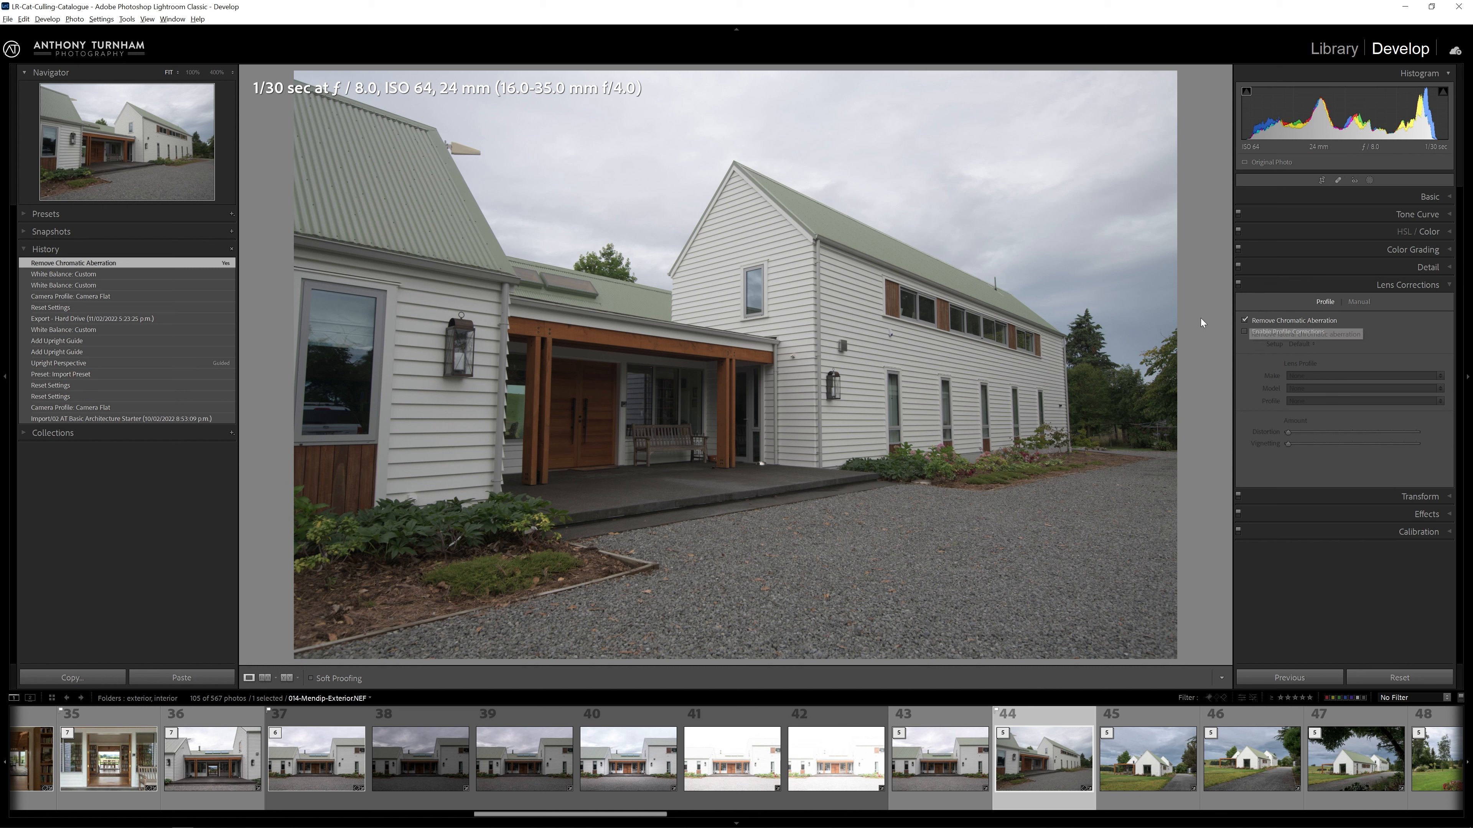
pyautogui.click(1171, 347)
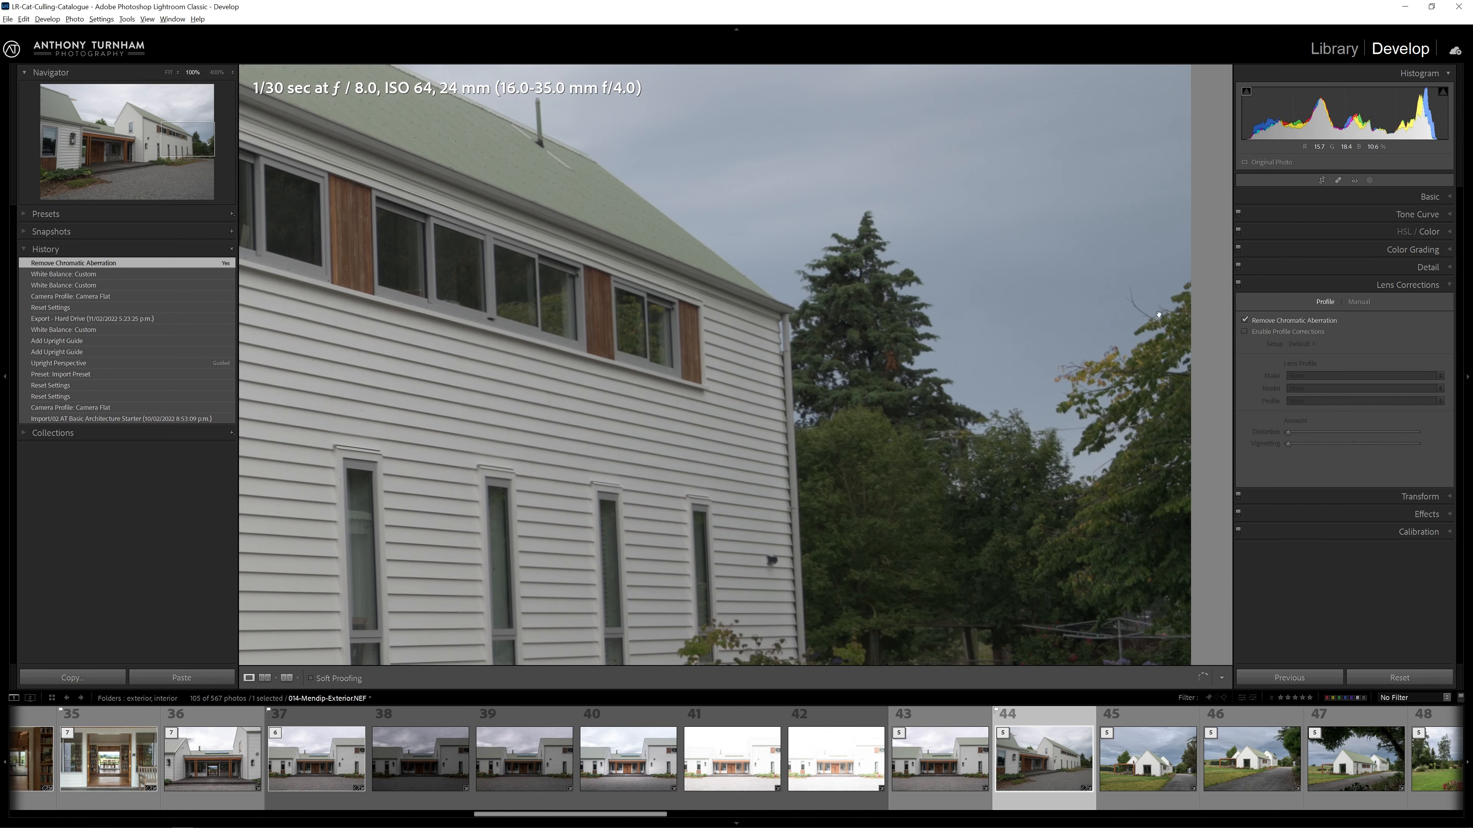
pyautogui.click(1247, 318)
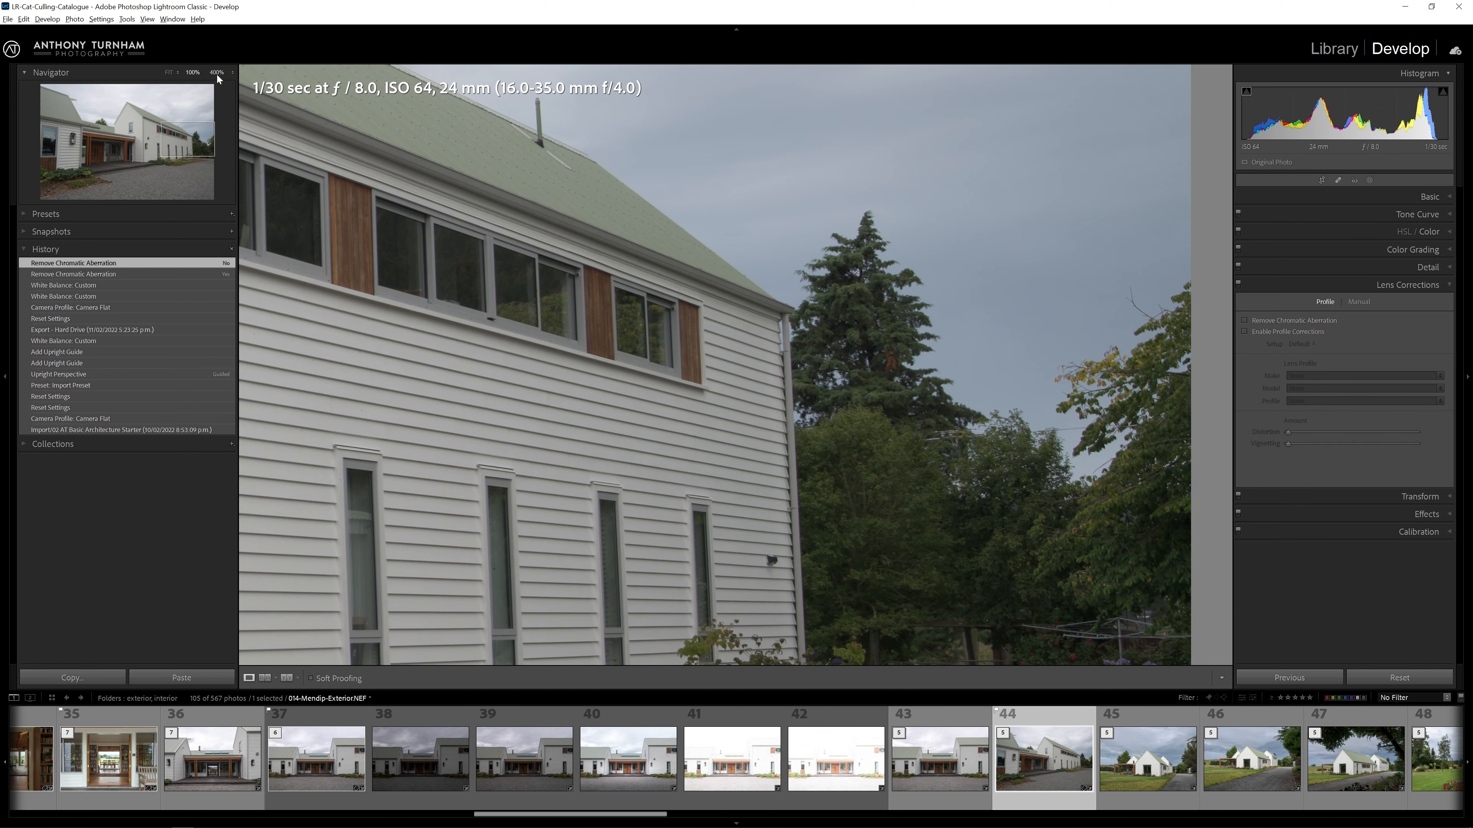
pyautogui.click(217, 72)
pyautogui.moveTo(959, 319); pyautogui.dragTo(565, 483)
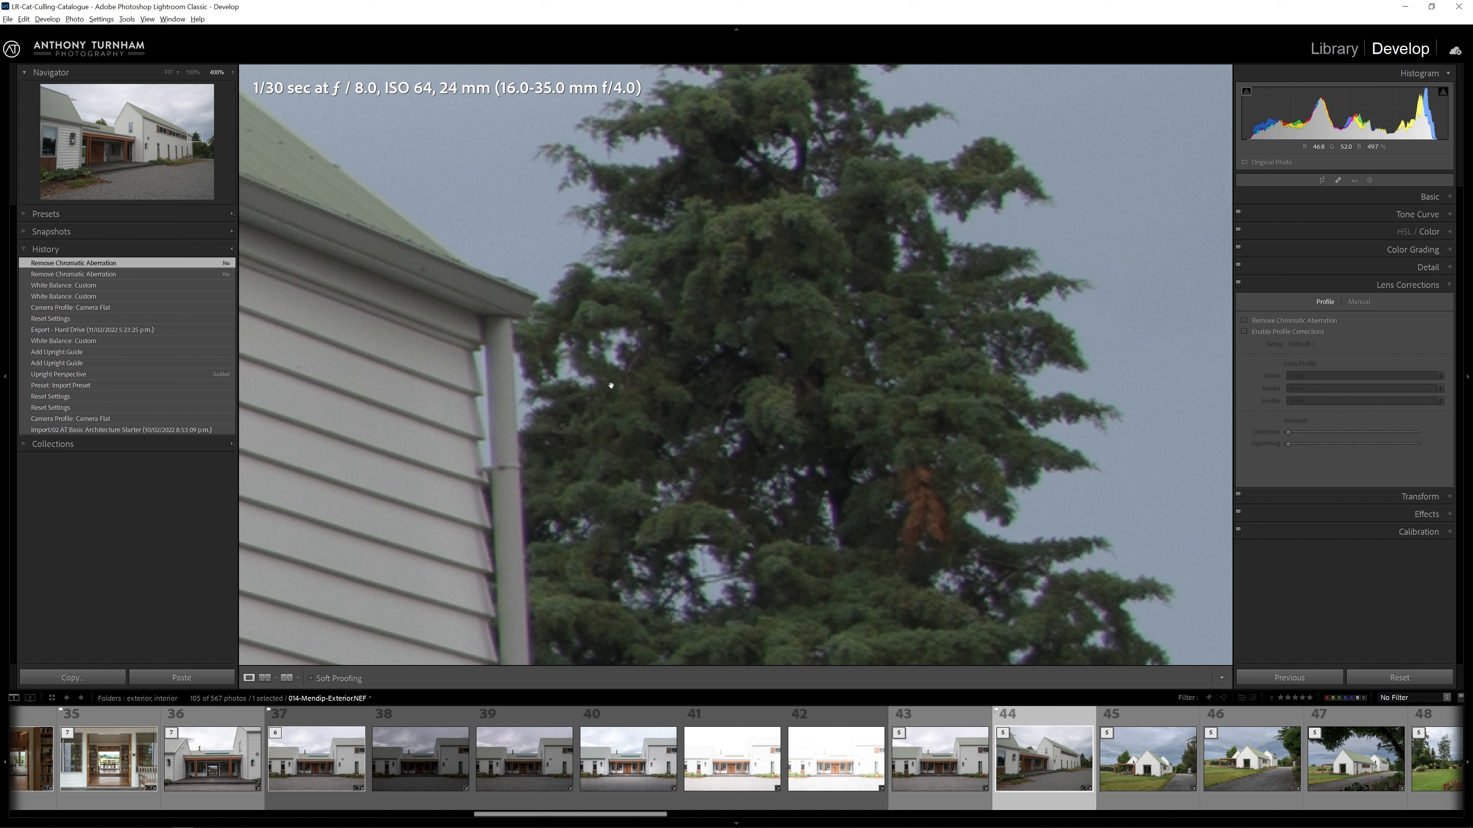
pyautogui.click(1245, 321)
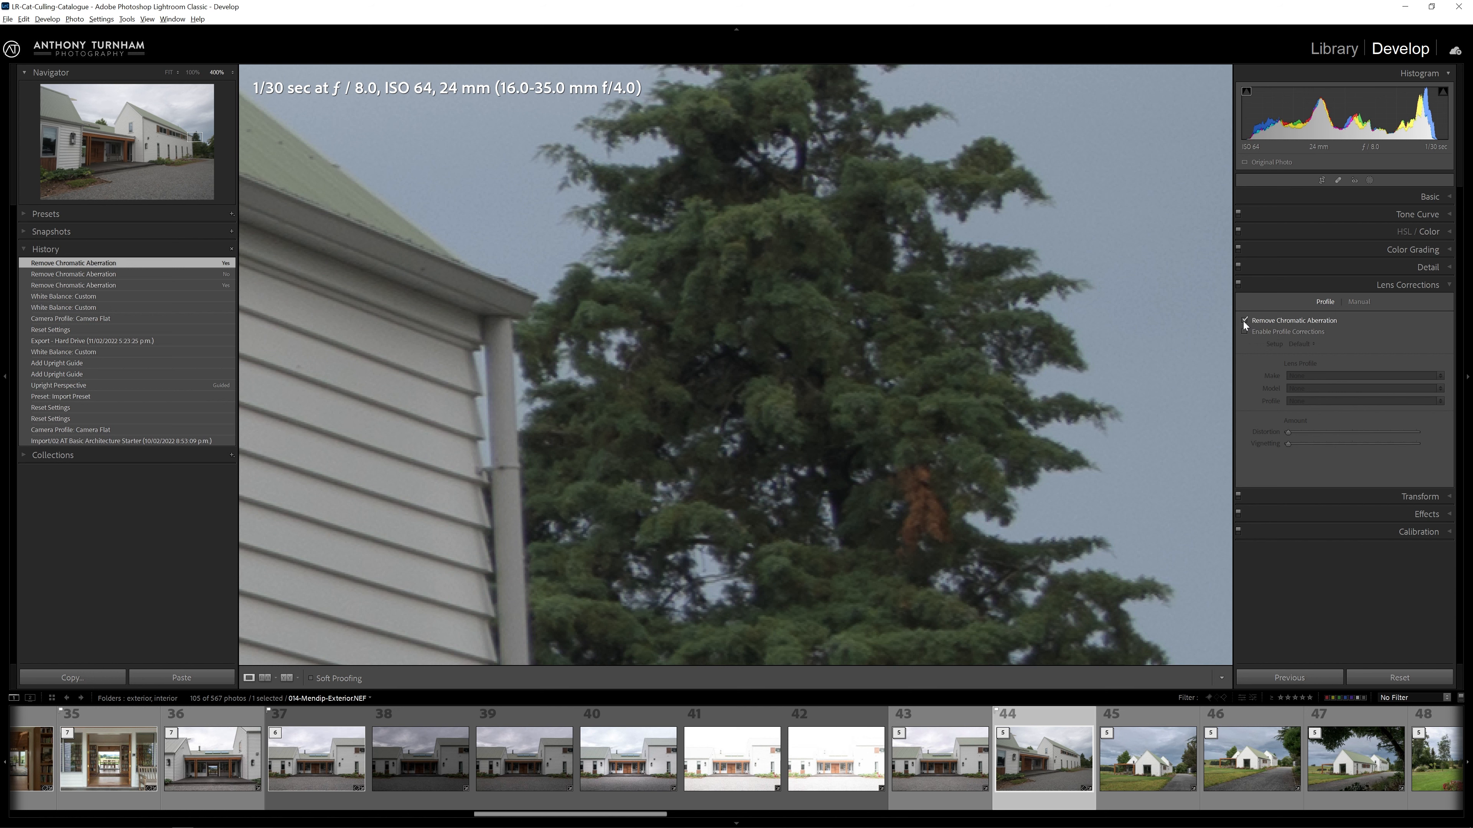
pyautogui.click(1183, 336)
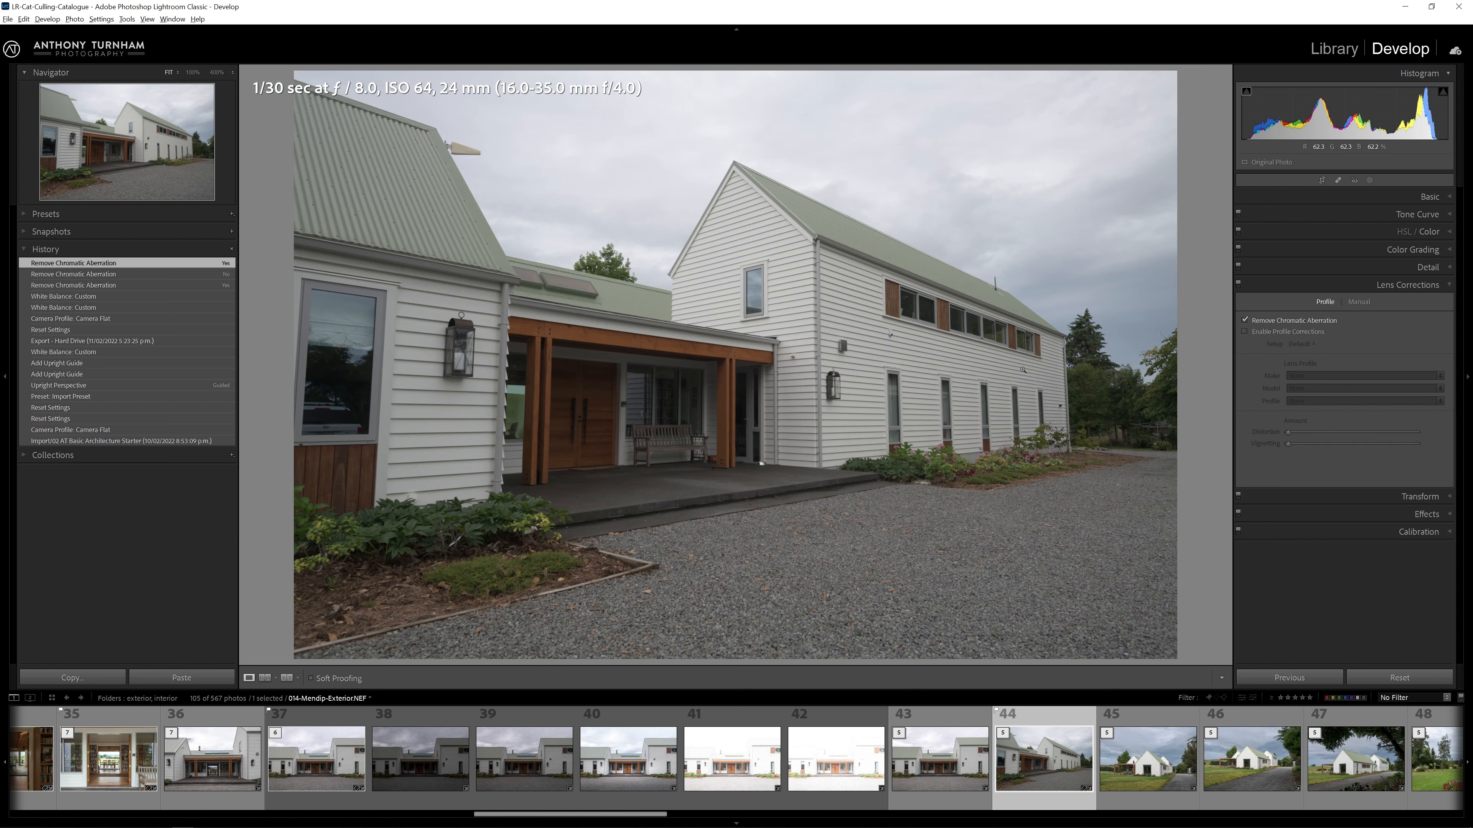
pyautogui.click(1075, 344)
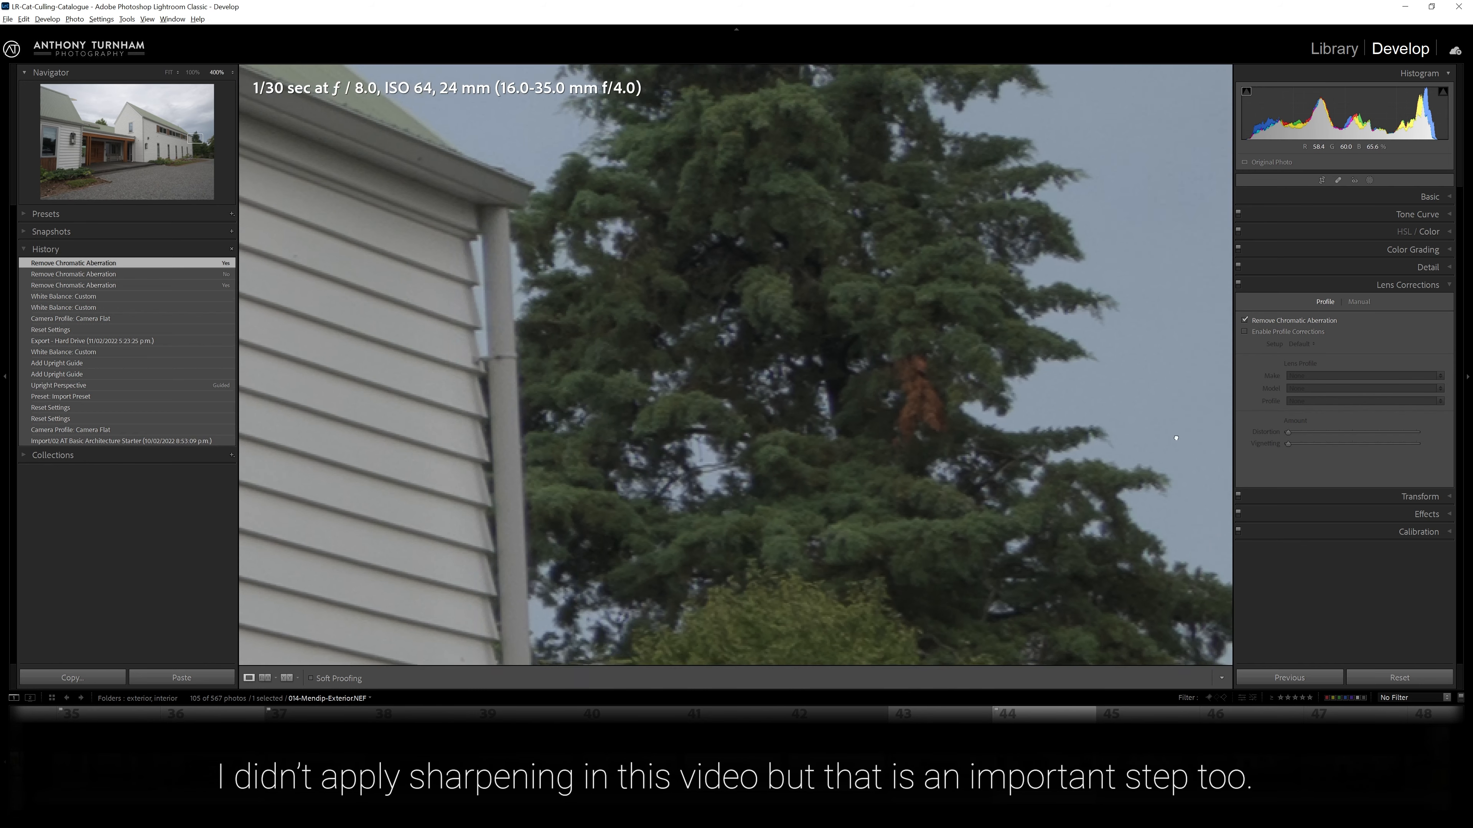
pyautogui.moveTo(1176, 438); pyautogui.dragTo(1217, 443)
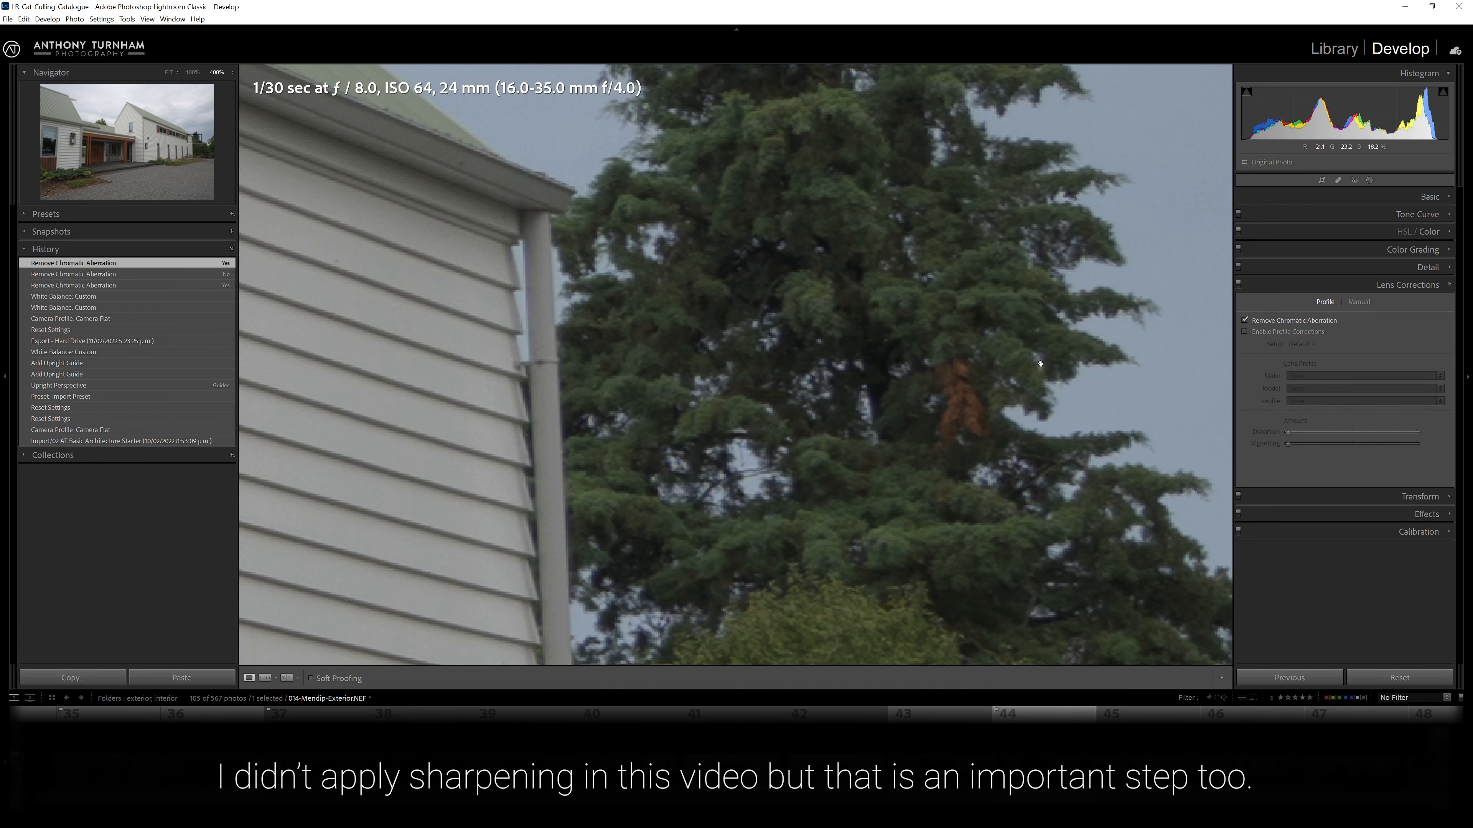
pyautogui.press('z')
# Step: Enable lens profile corrections for the photo, switching them off and on to compare the distortion and vignetting
pyautogui.click(1244, 332)
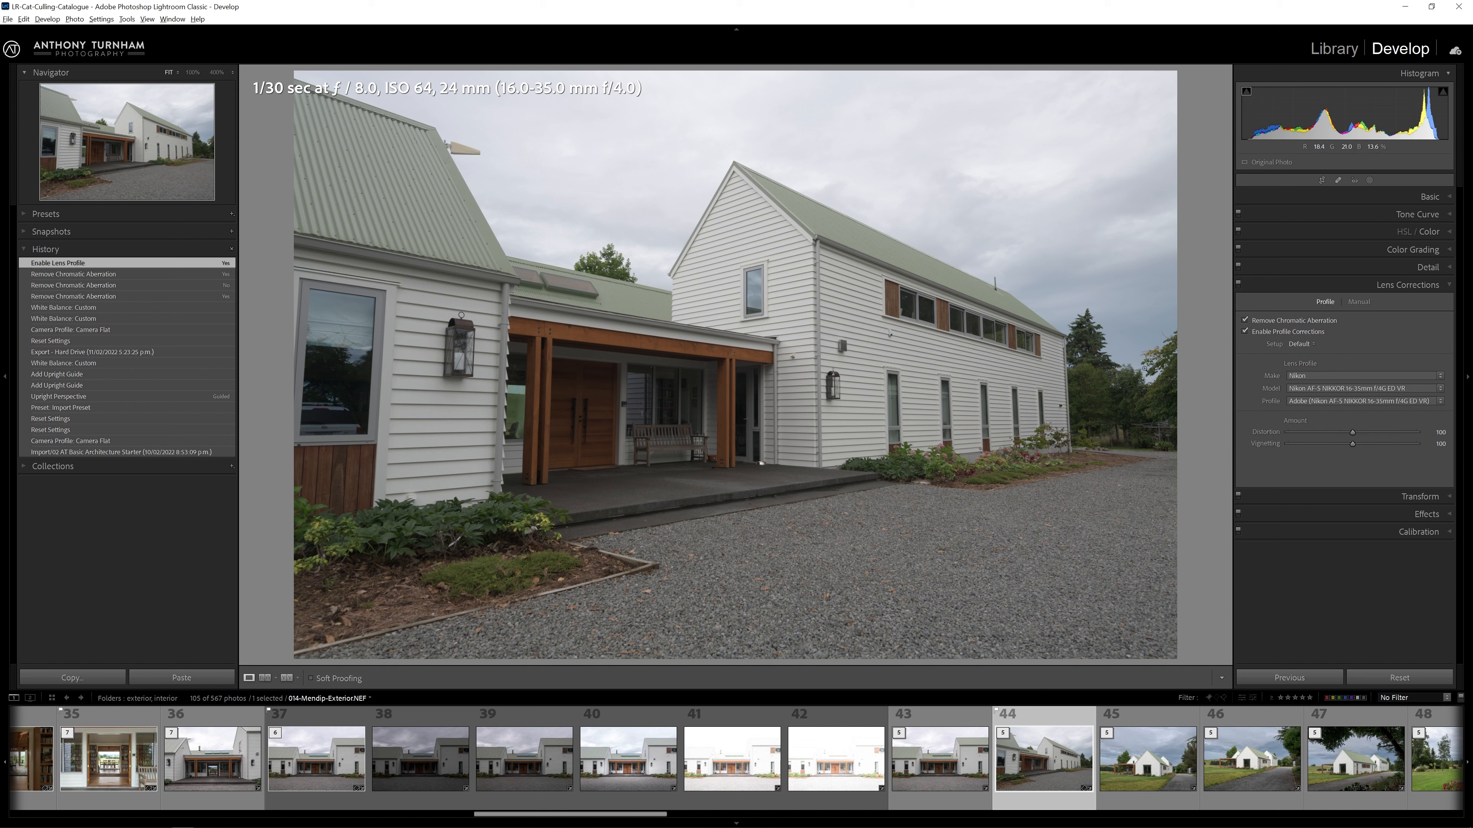
pyautogui.click(1264, 334)
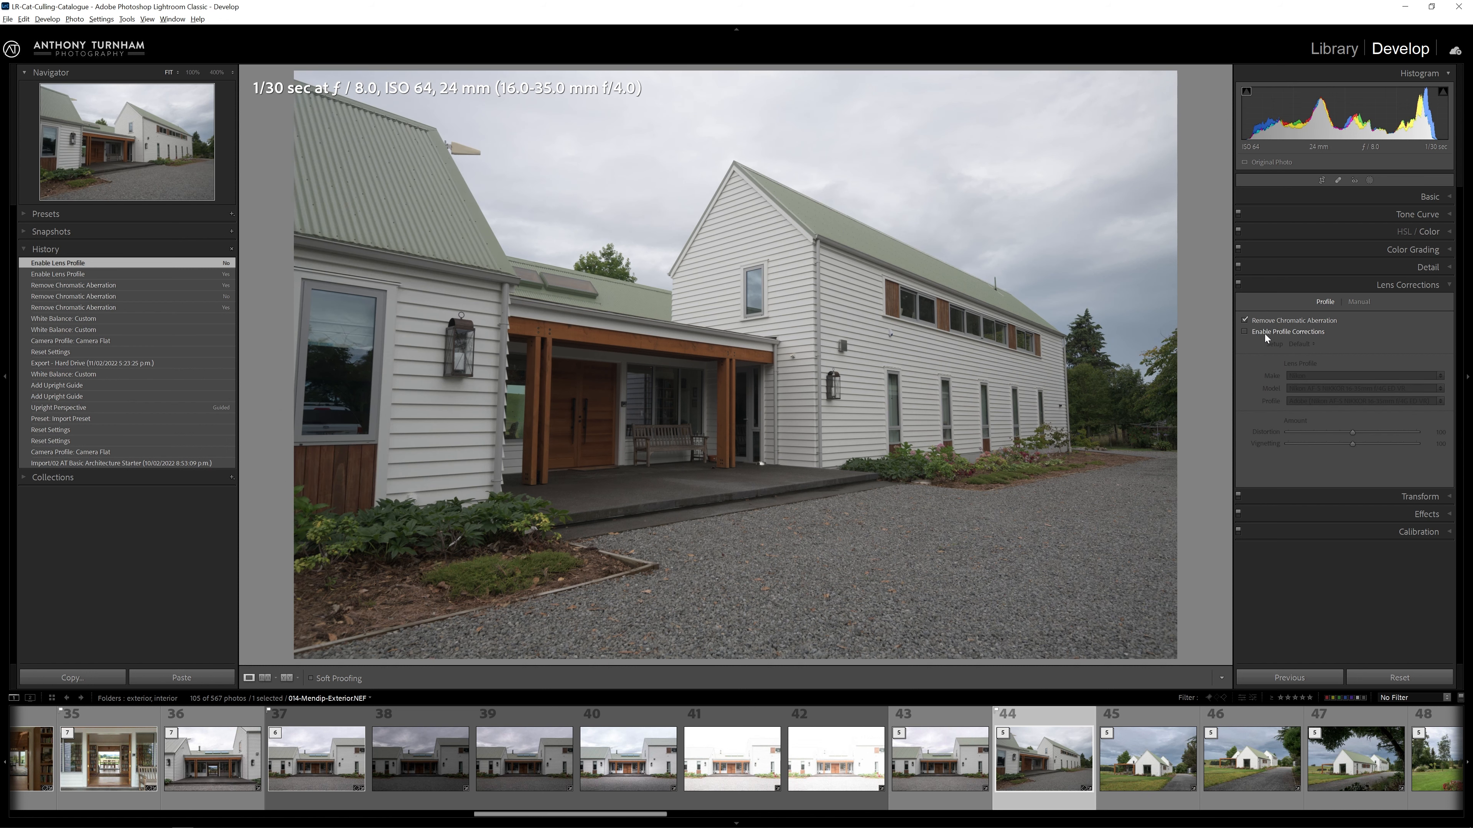
pyautogui.click(1265, 333)
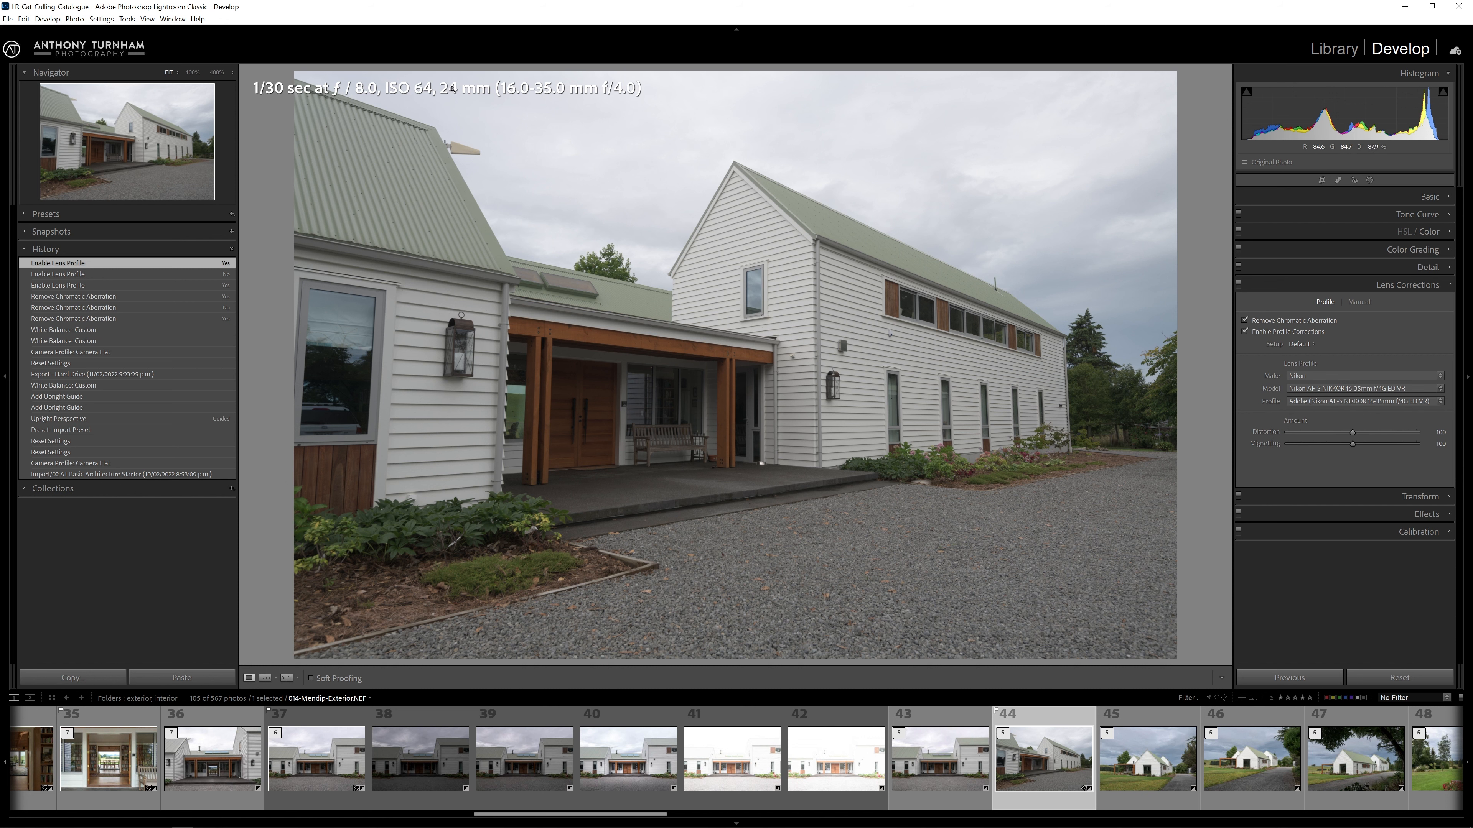
pyautogui.click(1283, 331)
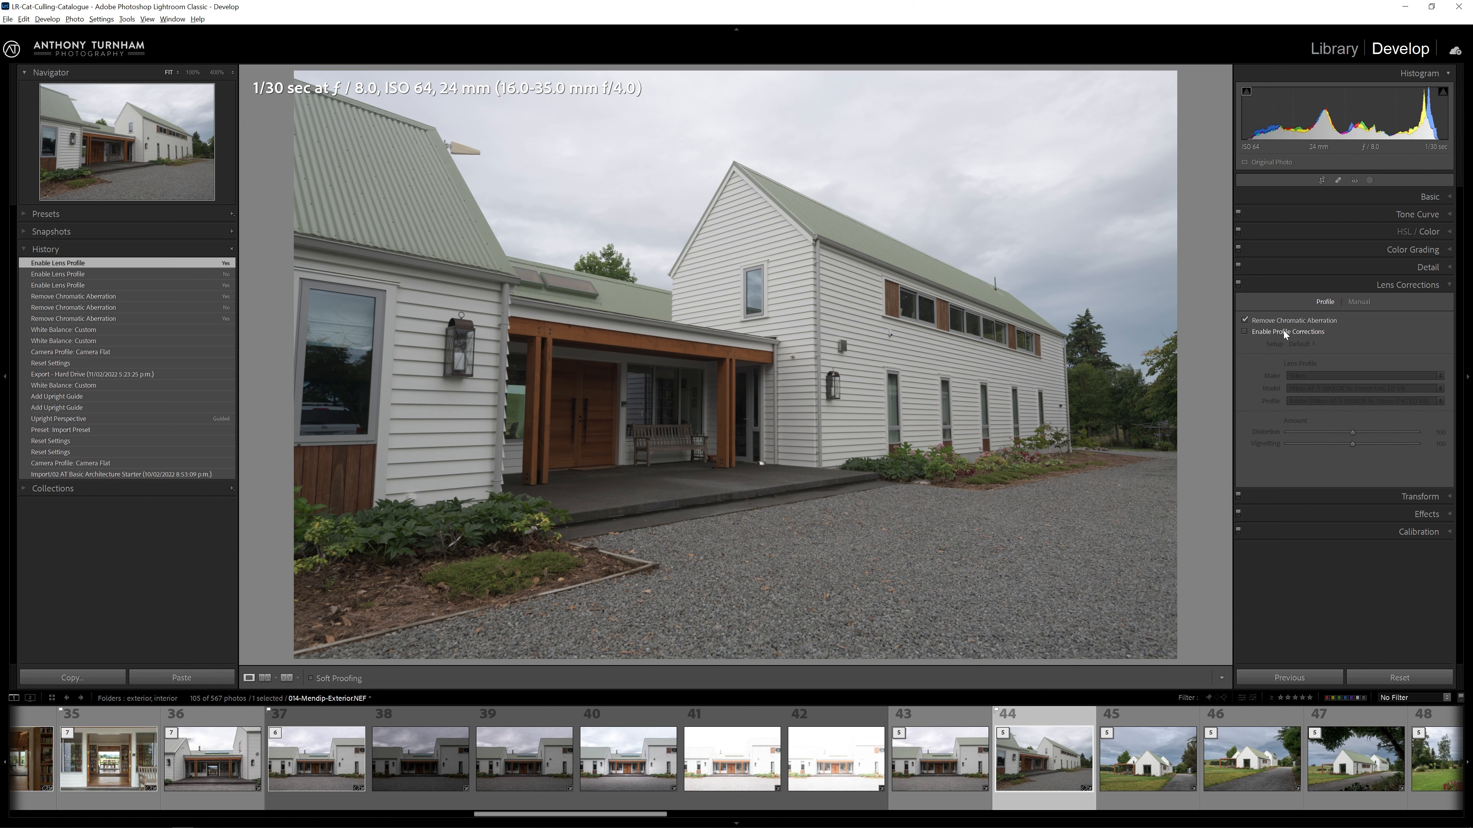
pyautogui.click(1237, 333)
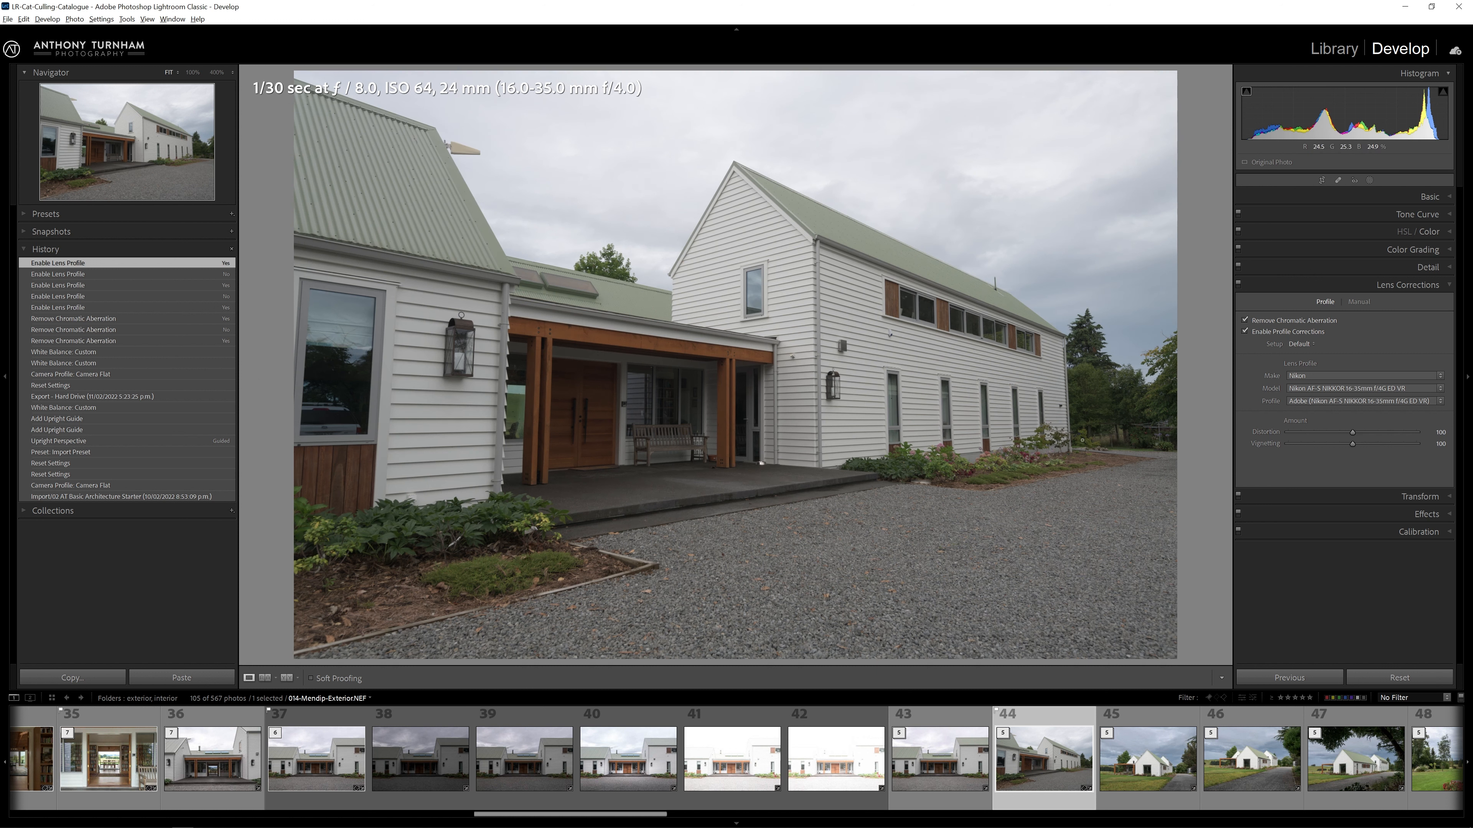
pyautogui.click(1270, 333)
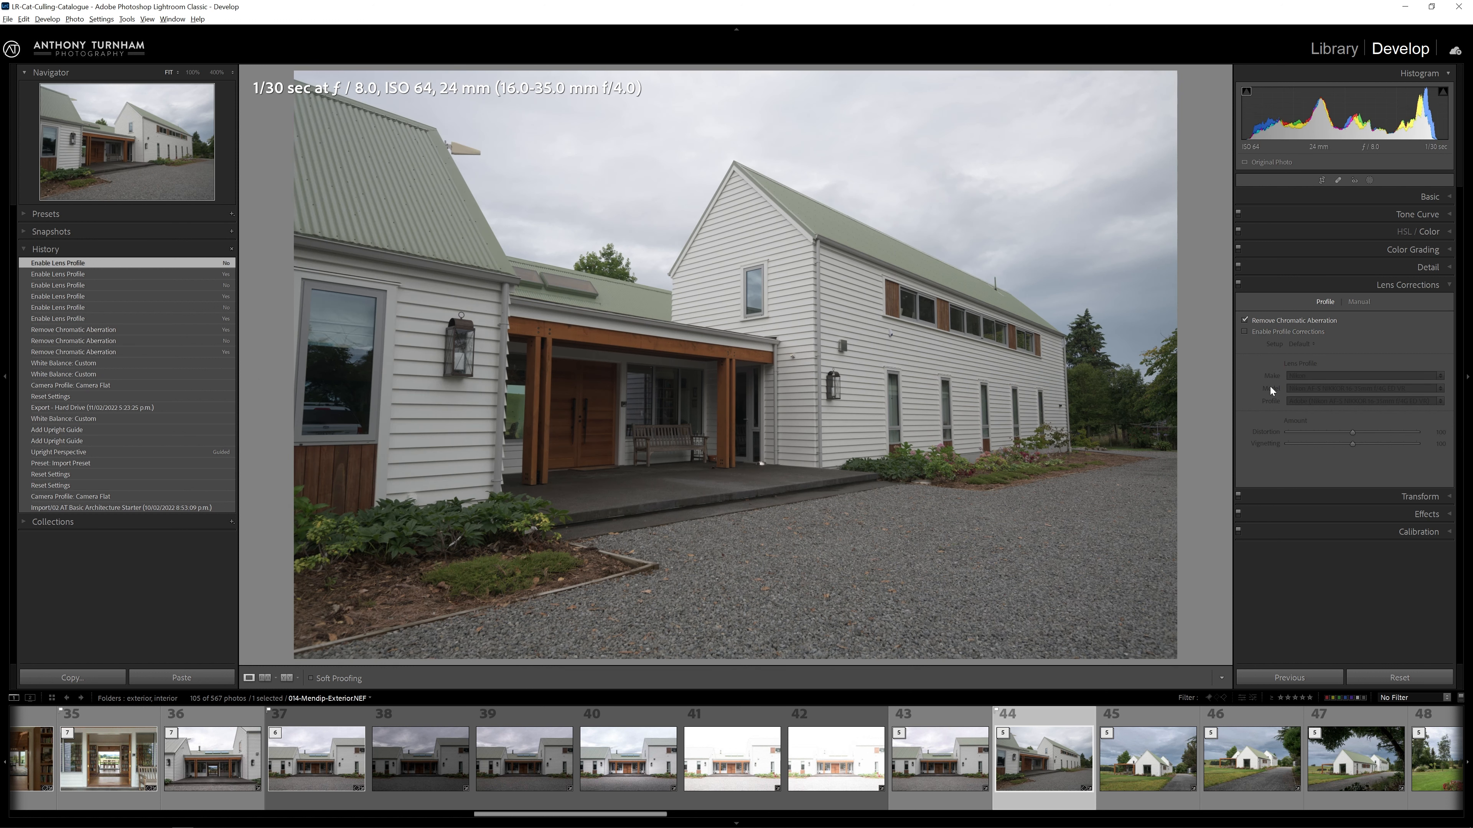
pyautogui.click(1273, 334)
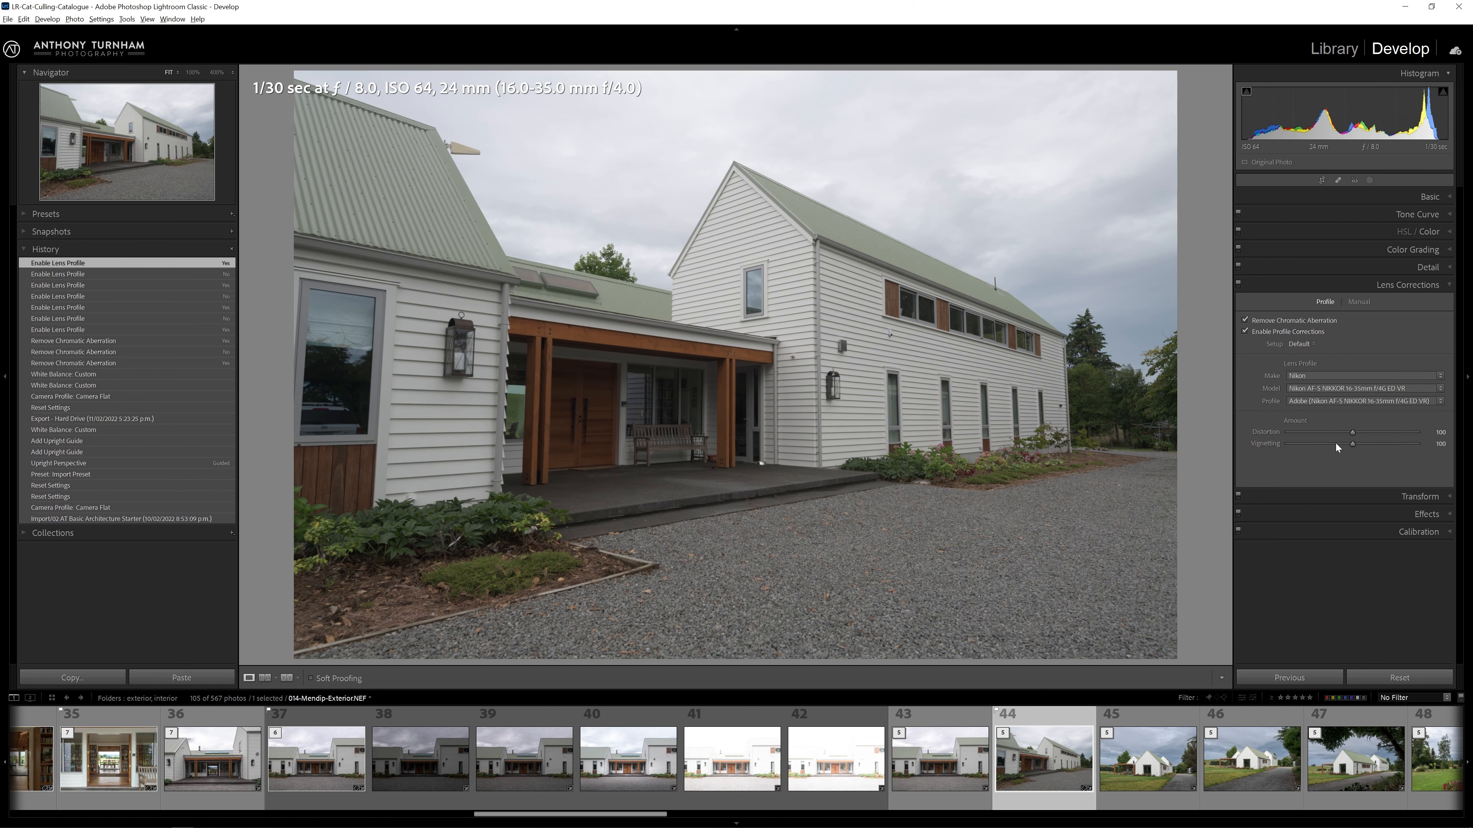
# Step: Straighten the verticals with Guided Upright, using guides along the far building corner and the trim beside the near window, and compare with the original
pyautogui.click(1413, 497)
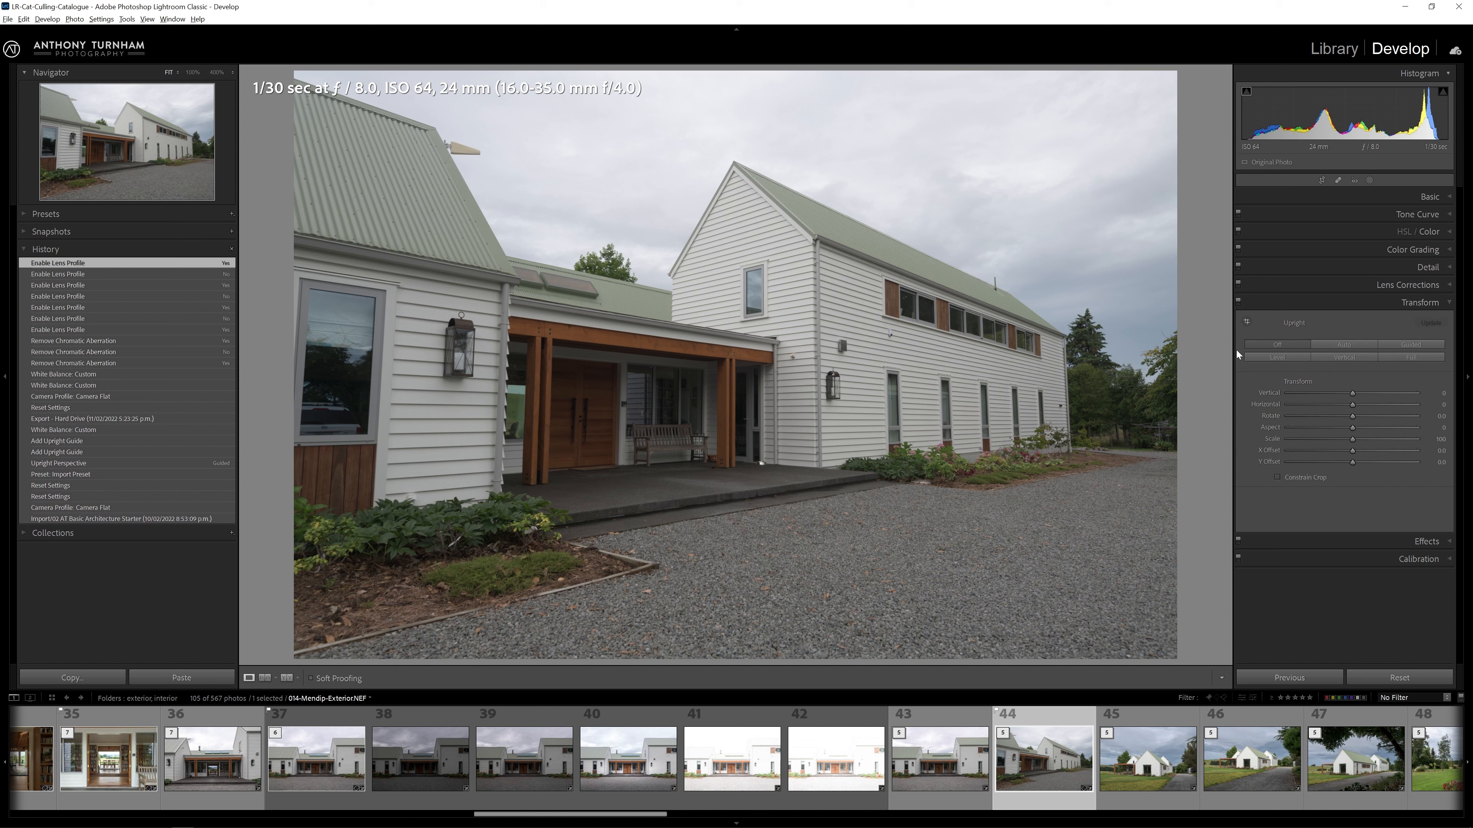
pyautogui.click(1415, 346)
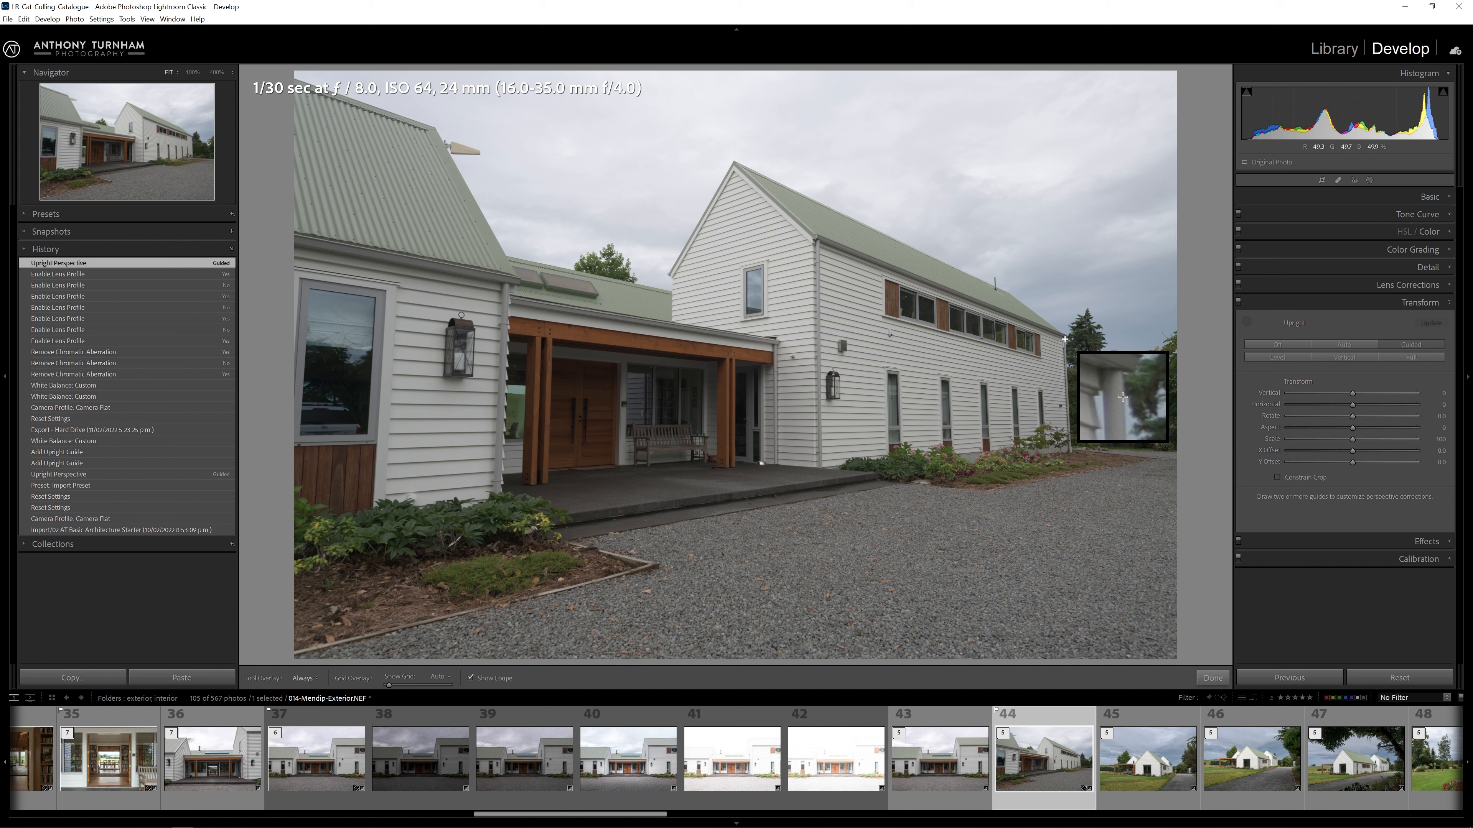
pyautogui.moveTo(1065, 339); pyautogui.dragTo(1072, 442)
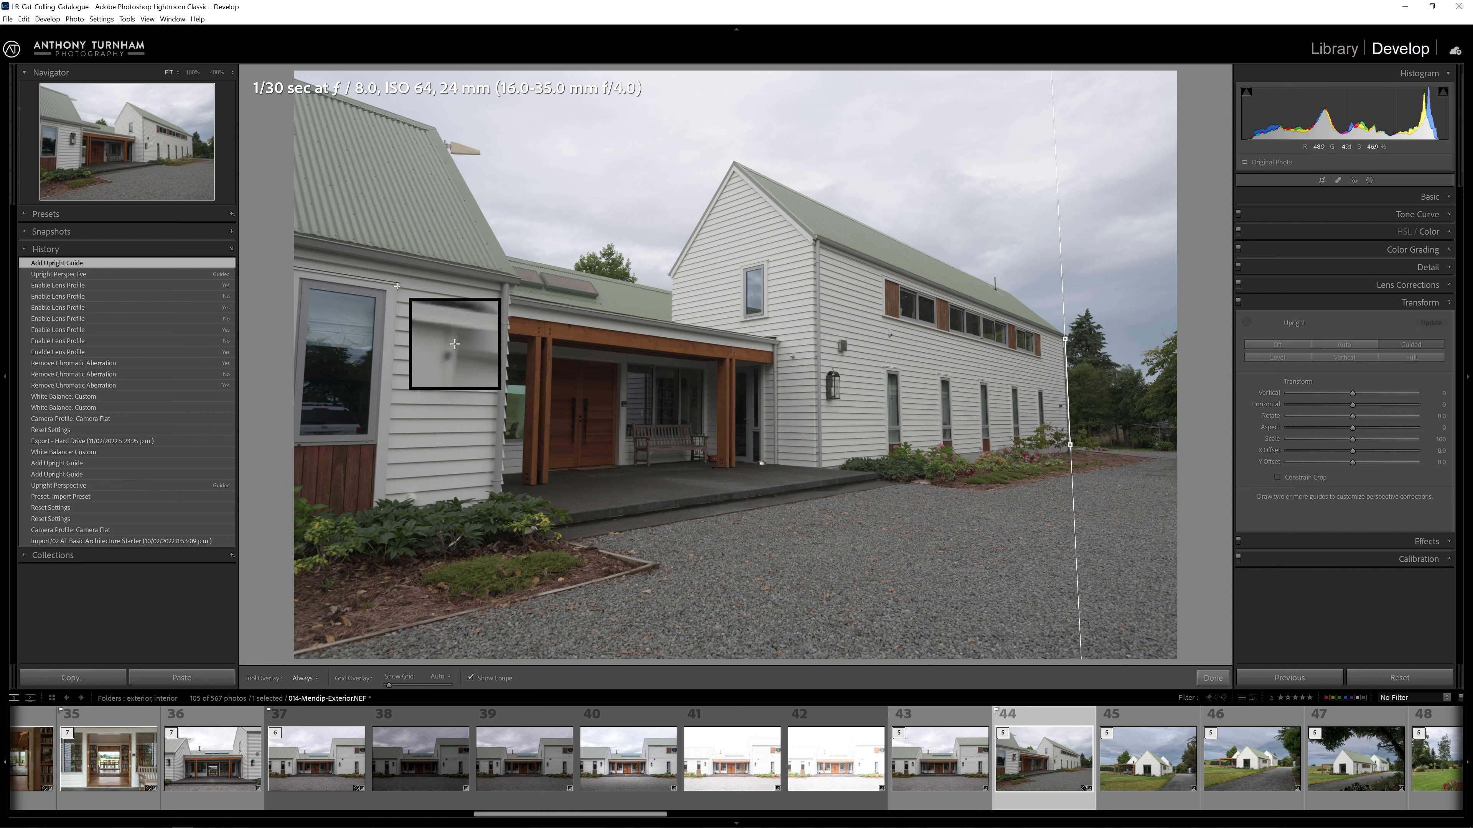
pyautogui.moveTo(397, 286); pyautogui.dragTo(385, 496)
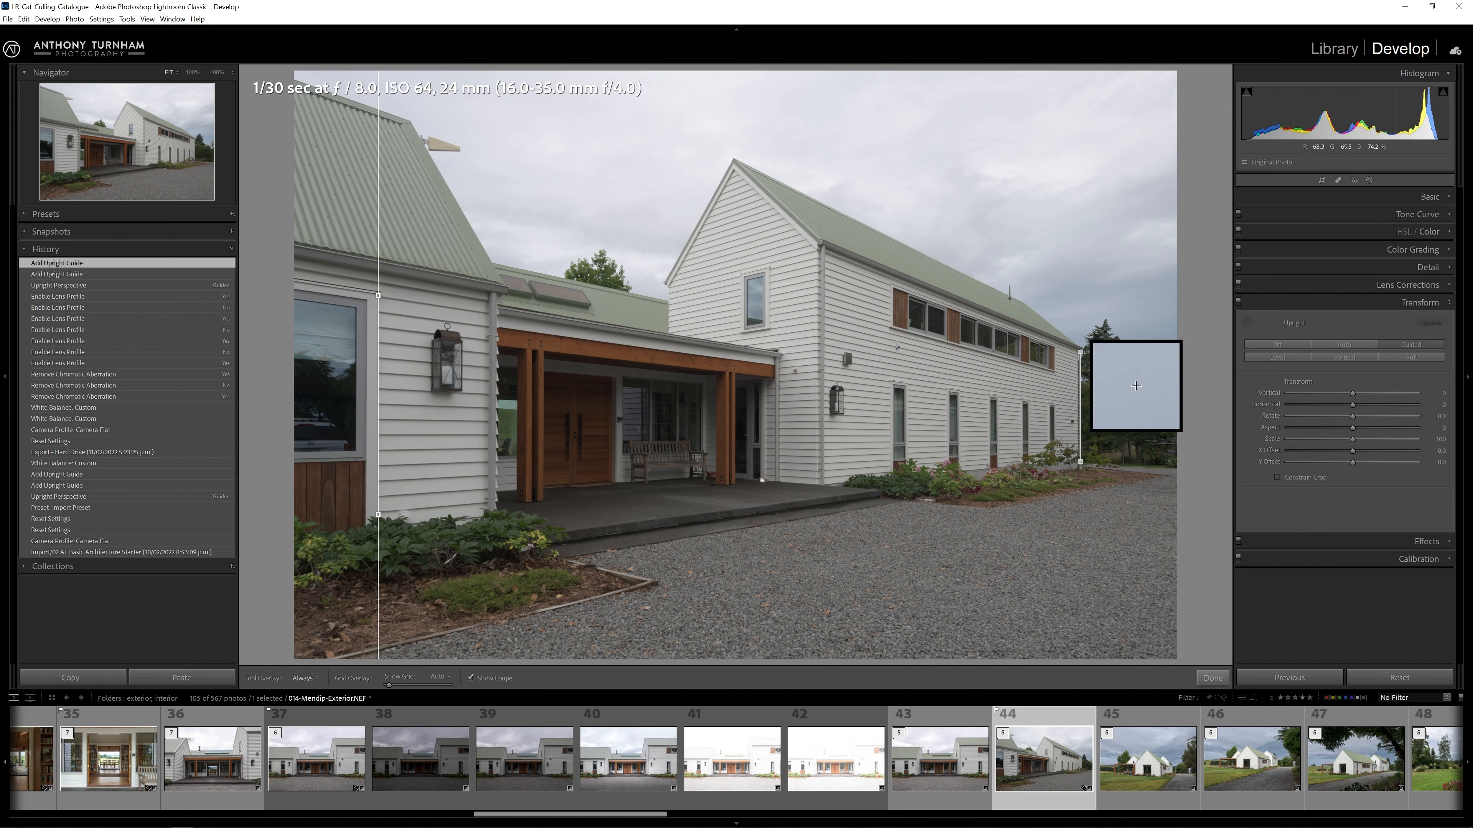
pyautogui.press('\\')
pyautogui.press('\\')
pyautogui.press('\\')
pyautogui.press('\\')
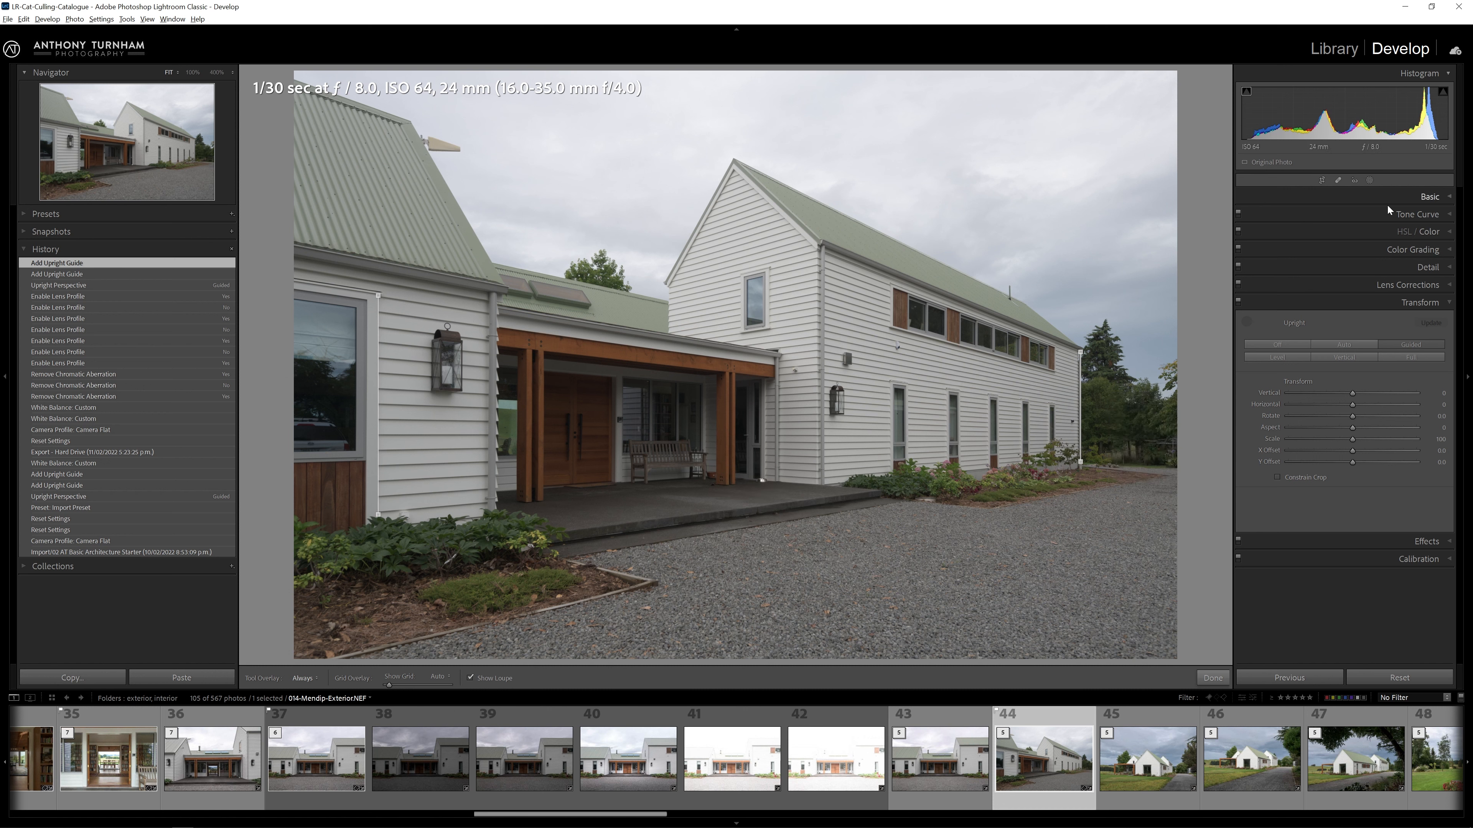
# Step: Adjust the basic tone to exposure +0.34, contrast +23, highlights -79 and shadows +100
pyautogui.click(1431, 197)
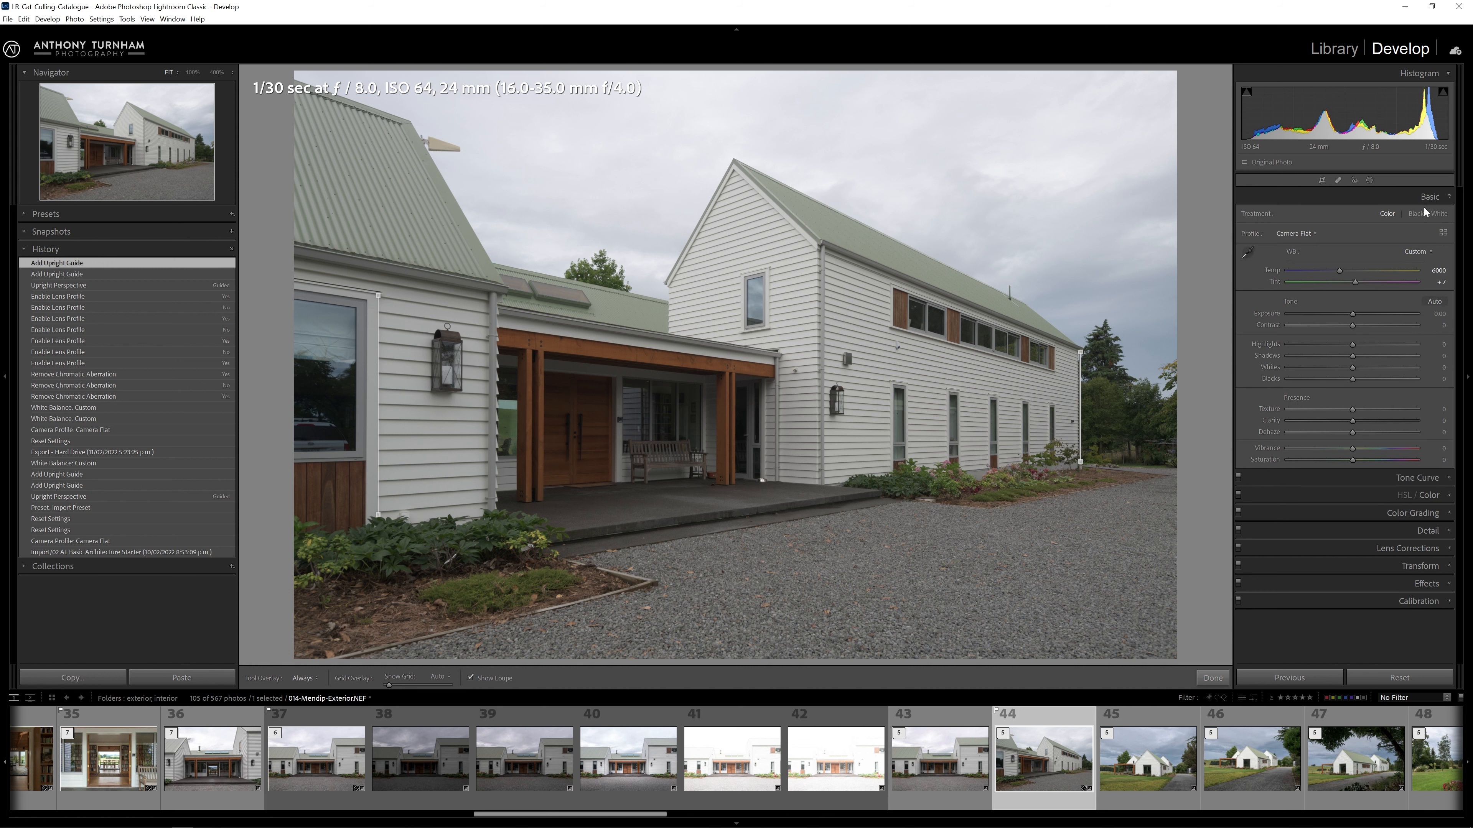
pyautogui.moveTo(1354, 313); pyautogui.dragTo(1359, 313)
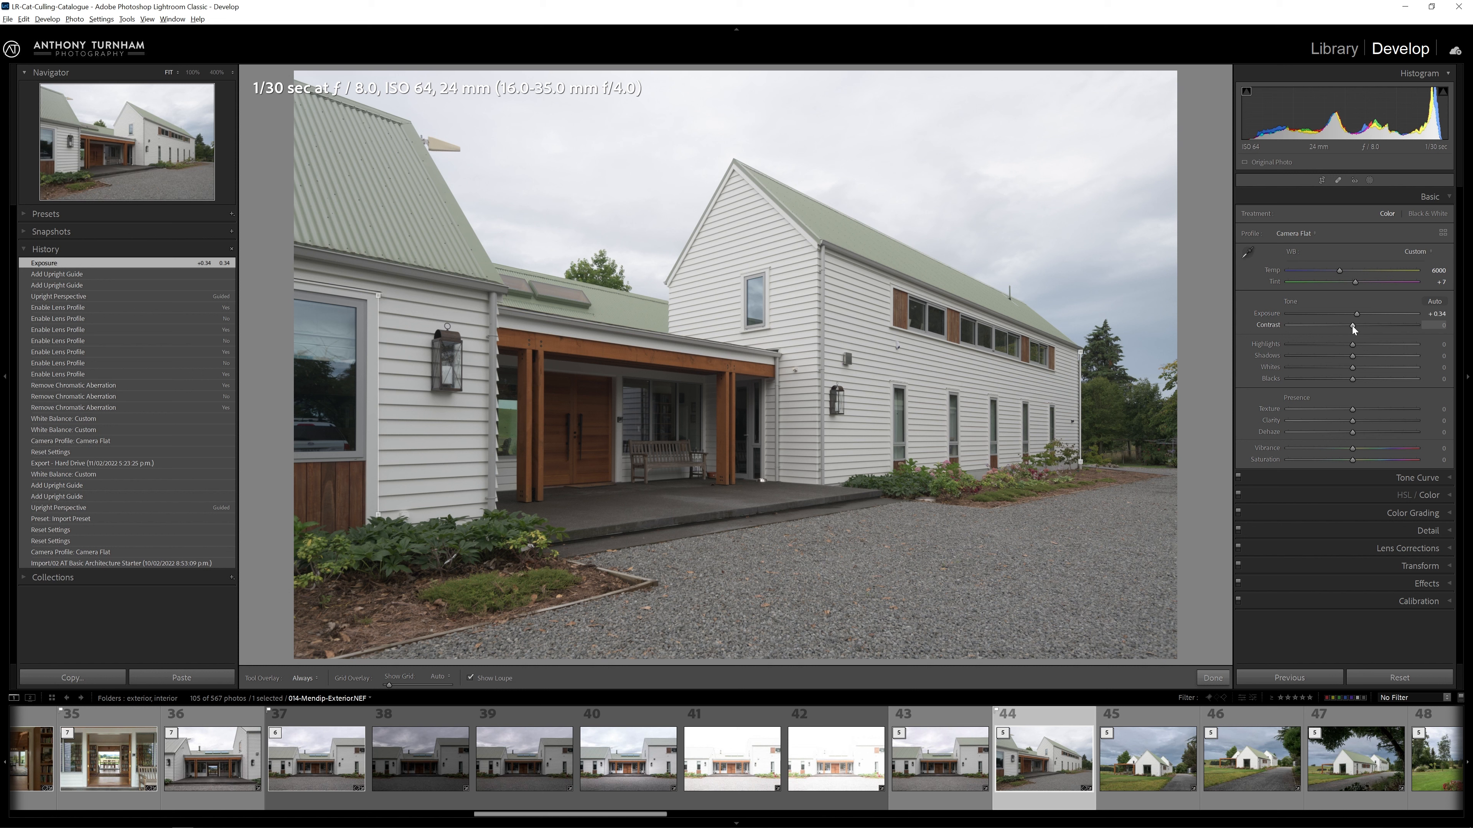
pyautogui.moveTo(1358, 326); pyautogui.dragTo(1367, 332)
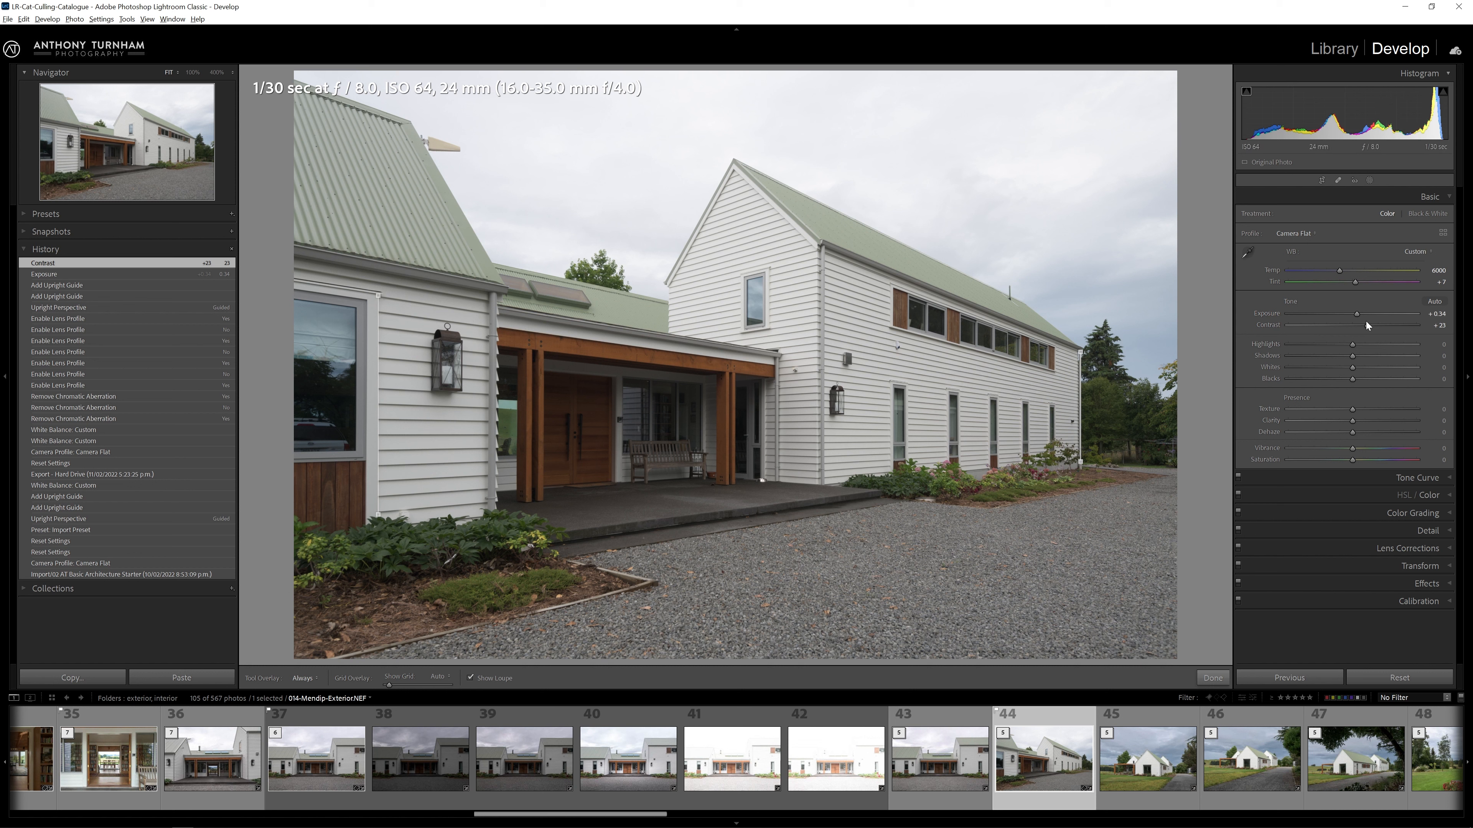
pyautogui.moveTo(1354, 346); pyautogui.dragTo(1429, 366)
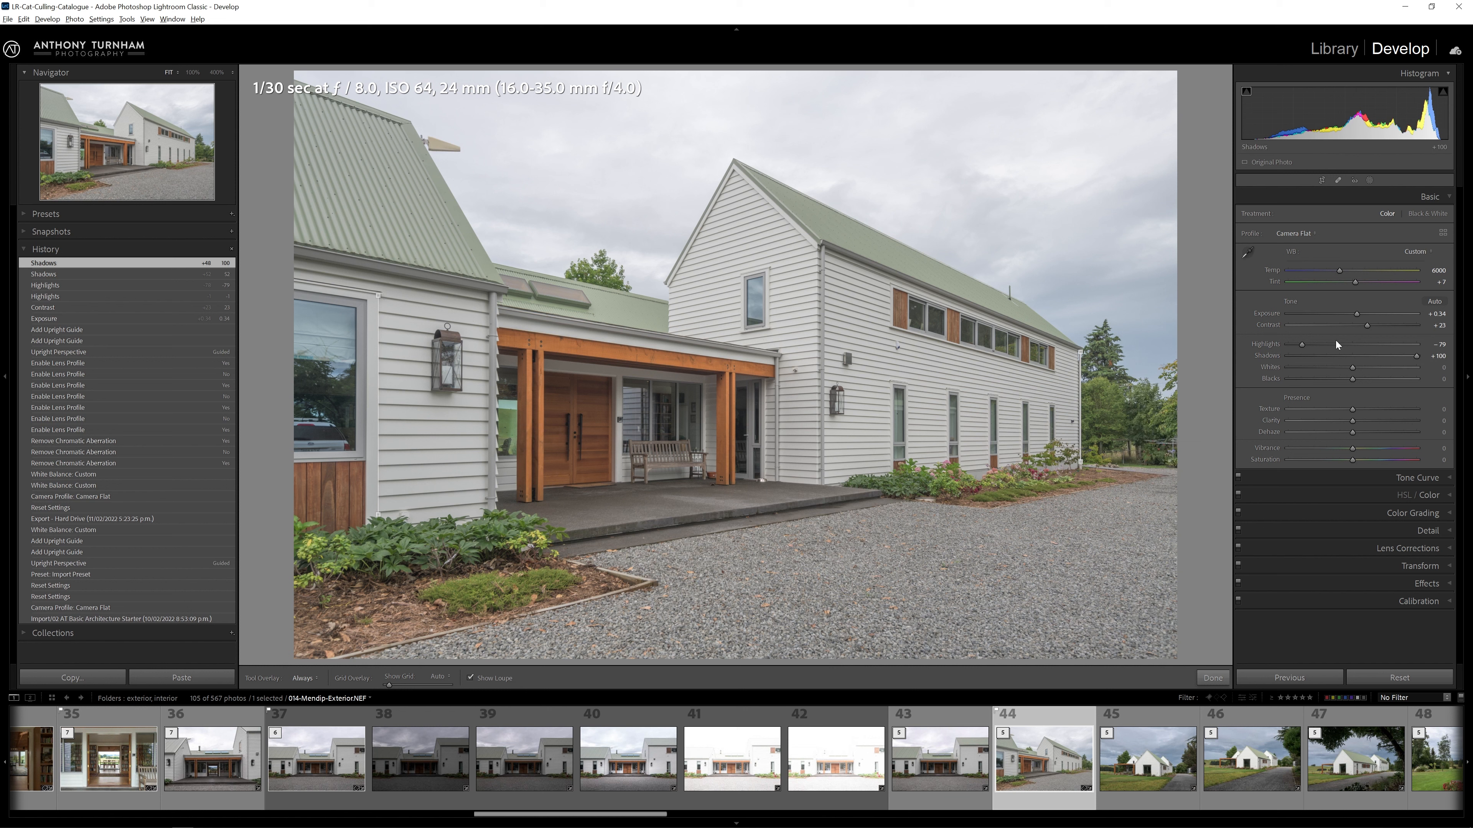
# Step: Set the photo's highlights to -59, shadows to +32 and blacks to -23, leaving whites at 0
pyautogui.moveTo(1416, 356); pyautogui.dragTo(1316, 346)
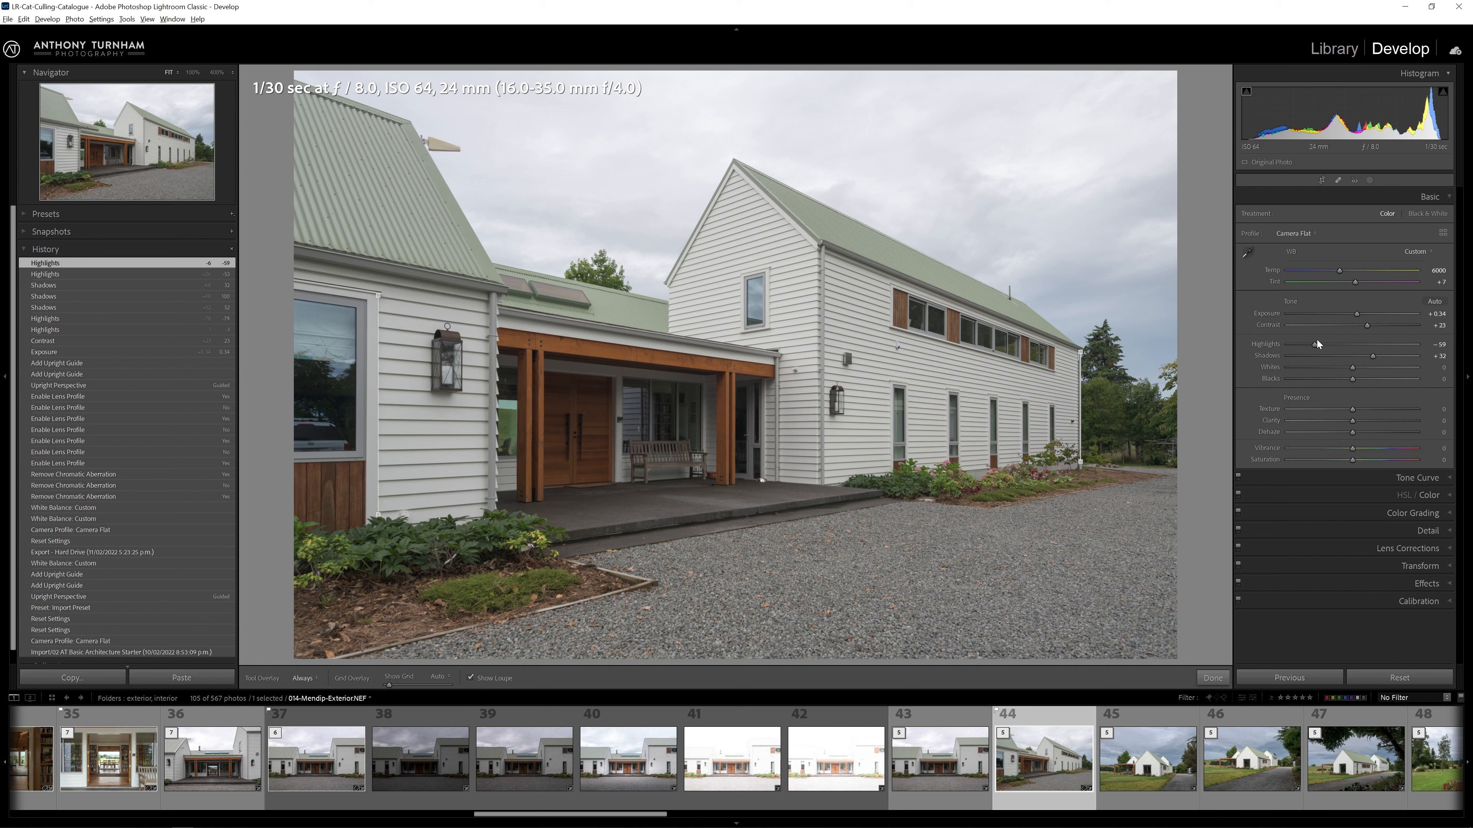
pyautogui.doubleClick(1354, 367)
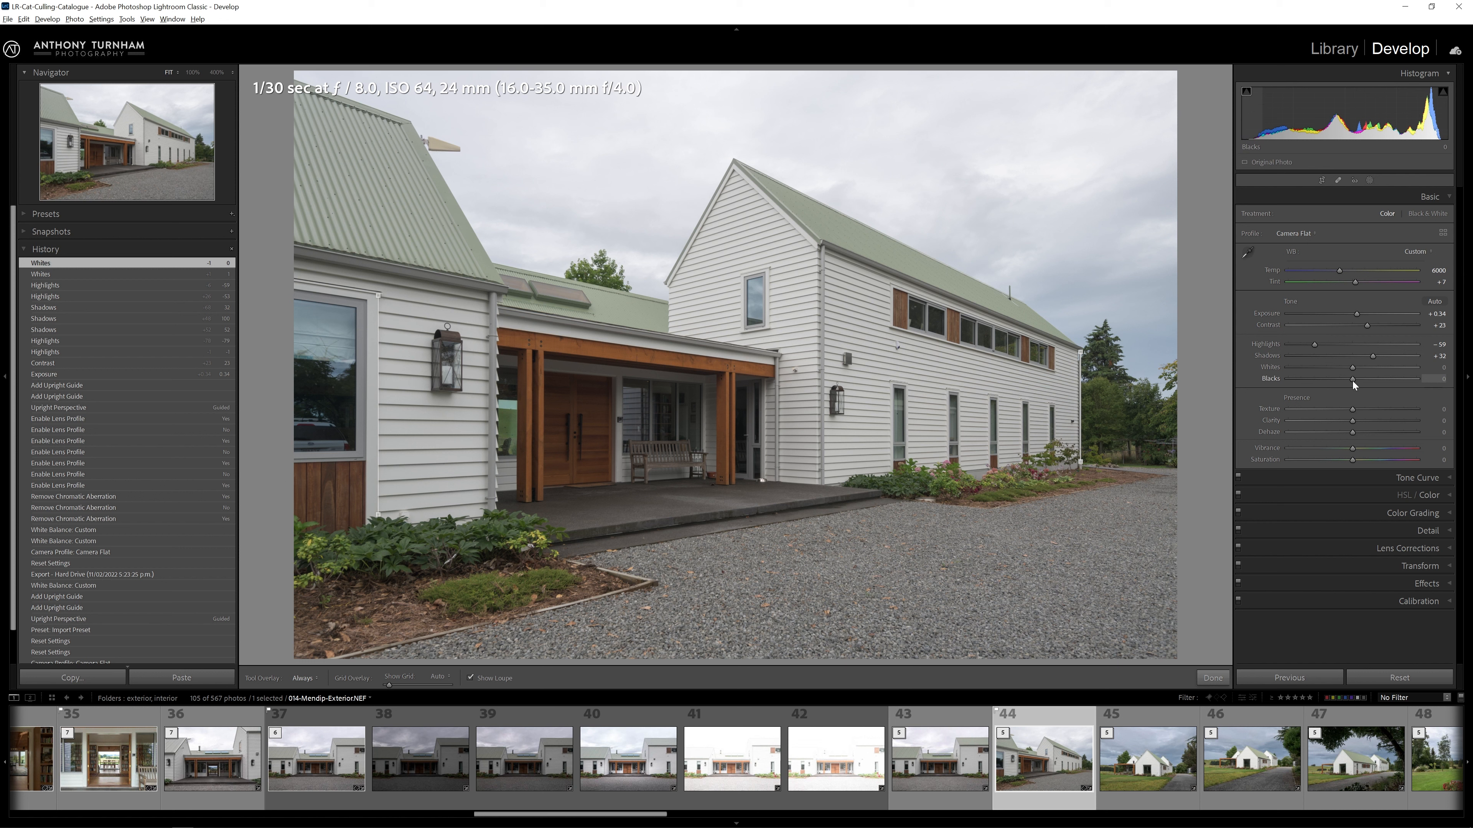
pyautogui.moveTo(1337, 377); pyautogui.dragTo(1336, 381)
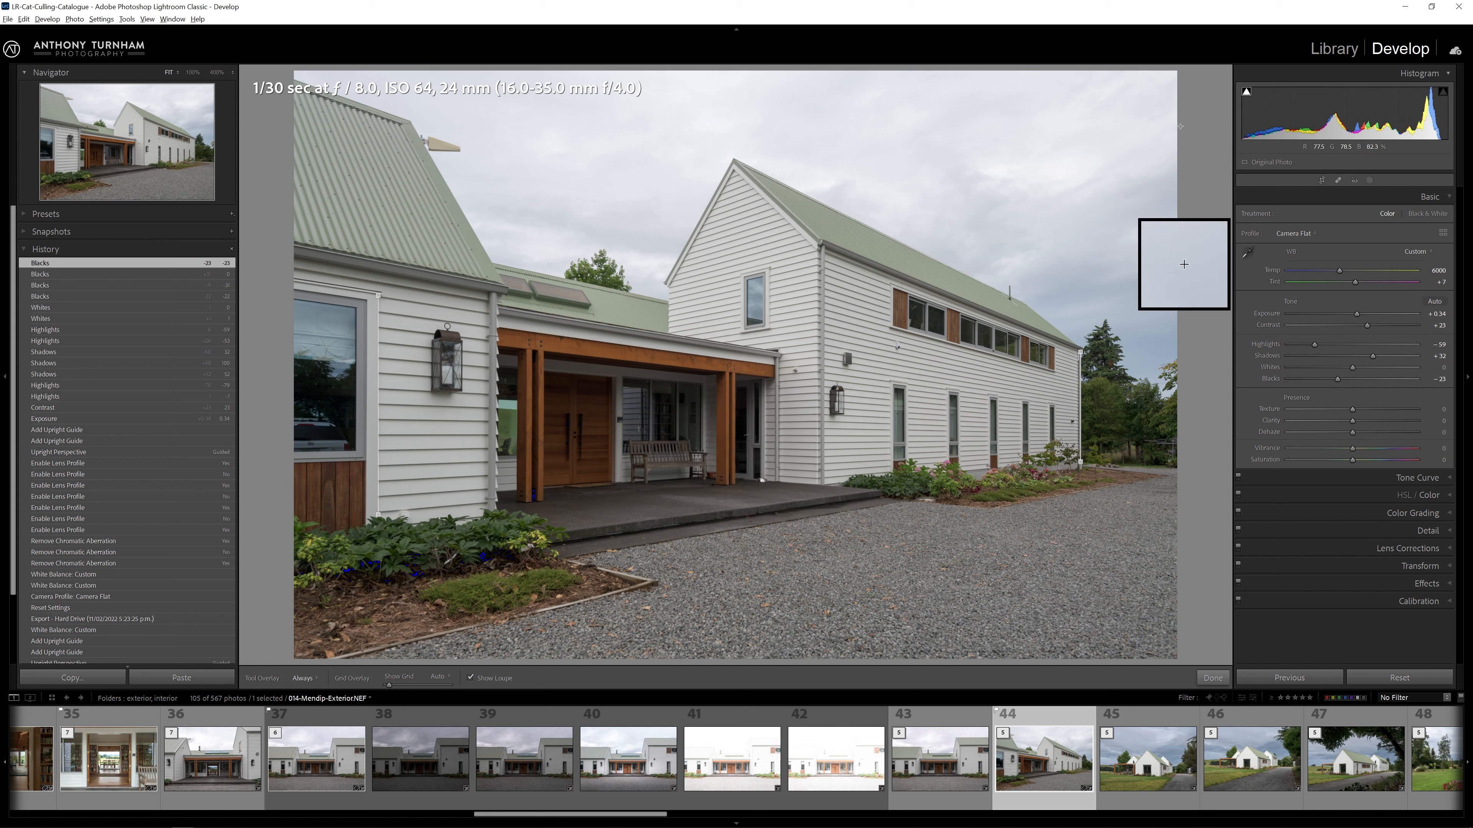
# Step: Show the shadow clipping overlay and use it to fine-tune the blacks to -24
pyautogui.click(1245, 92)
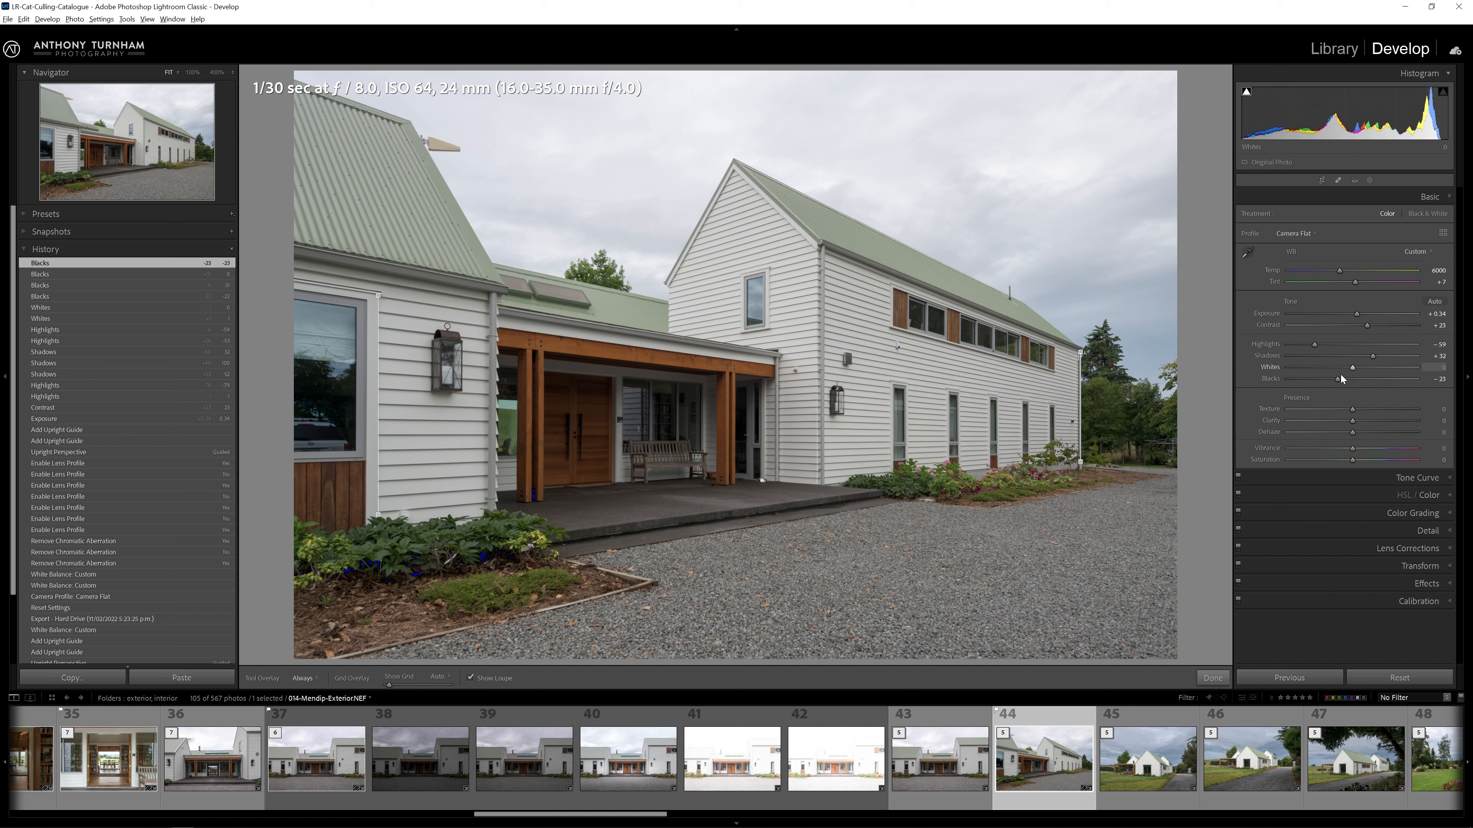
pyautogui.moveTo(1339, 377); pyautogui.dragTo(1298, 380)
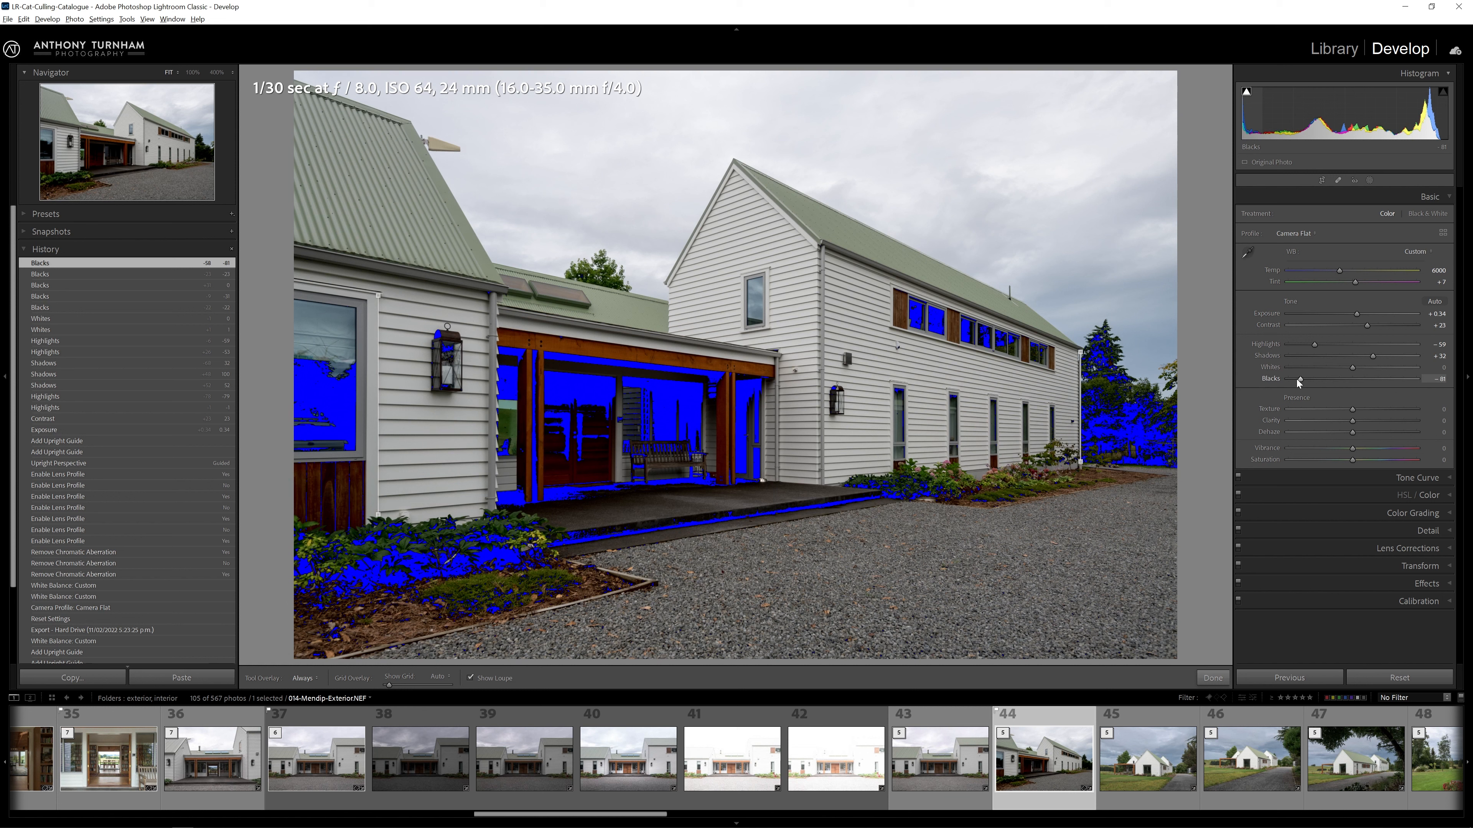
pyautogui.moveTo(1302, 379); pyautogui.dragTo(1334, 392)
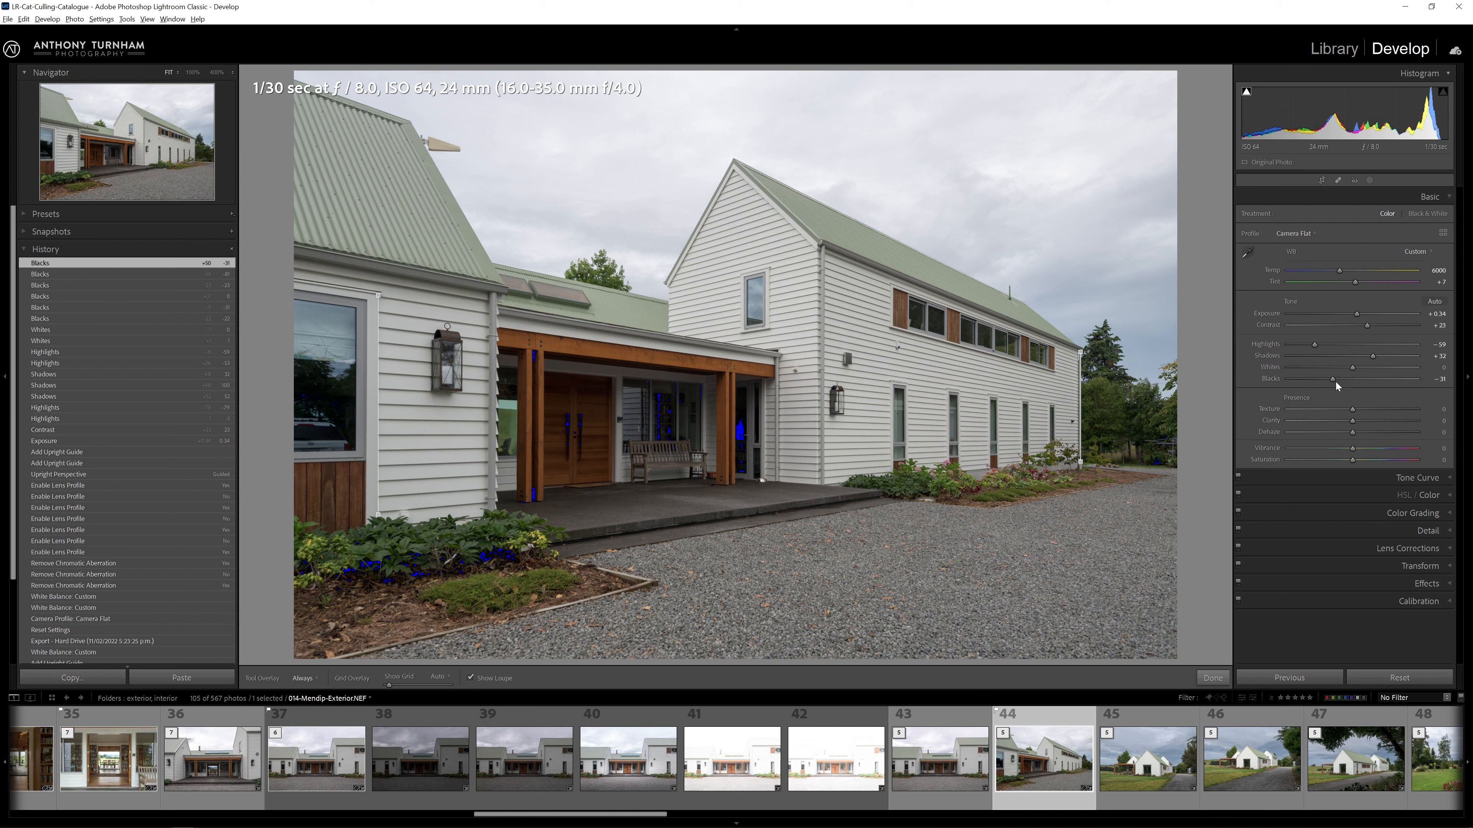
pyautogui.moveTo(1339, 384); pyautogui.dragTo(1339, 384)
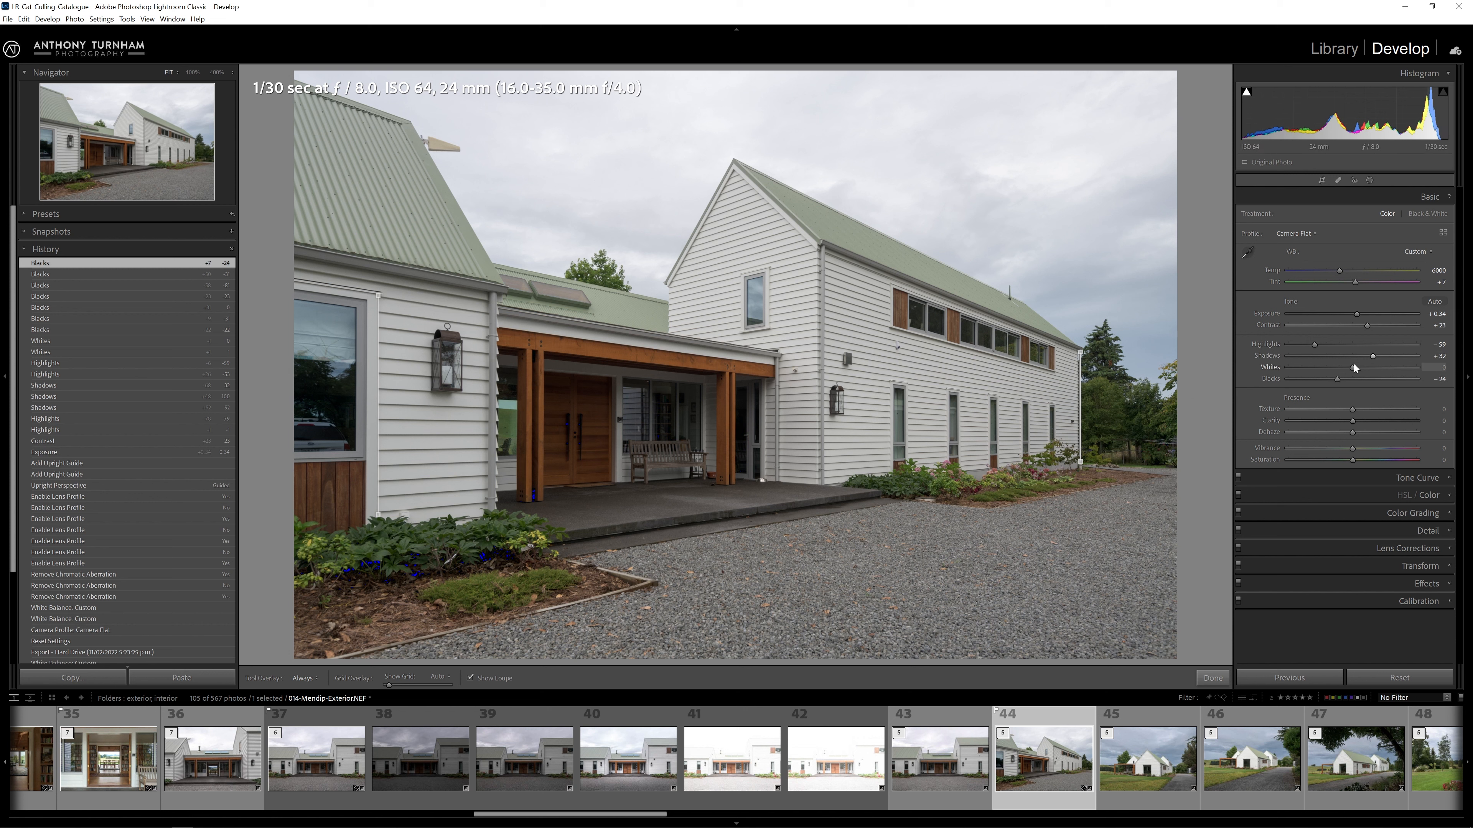
# Step: Show the highlight clipping overlay and use it to set the whites to +43, trying +100 first
pyautogui.moveTo(1362, 371); pyautogui.dragTo(1428, 380)
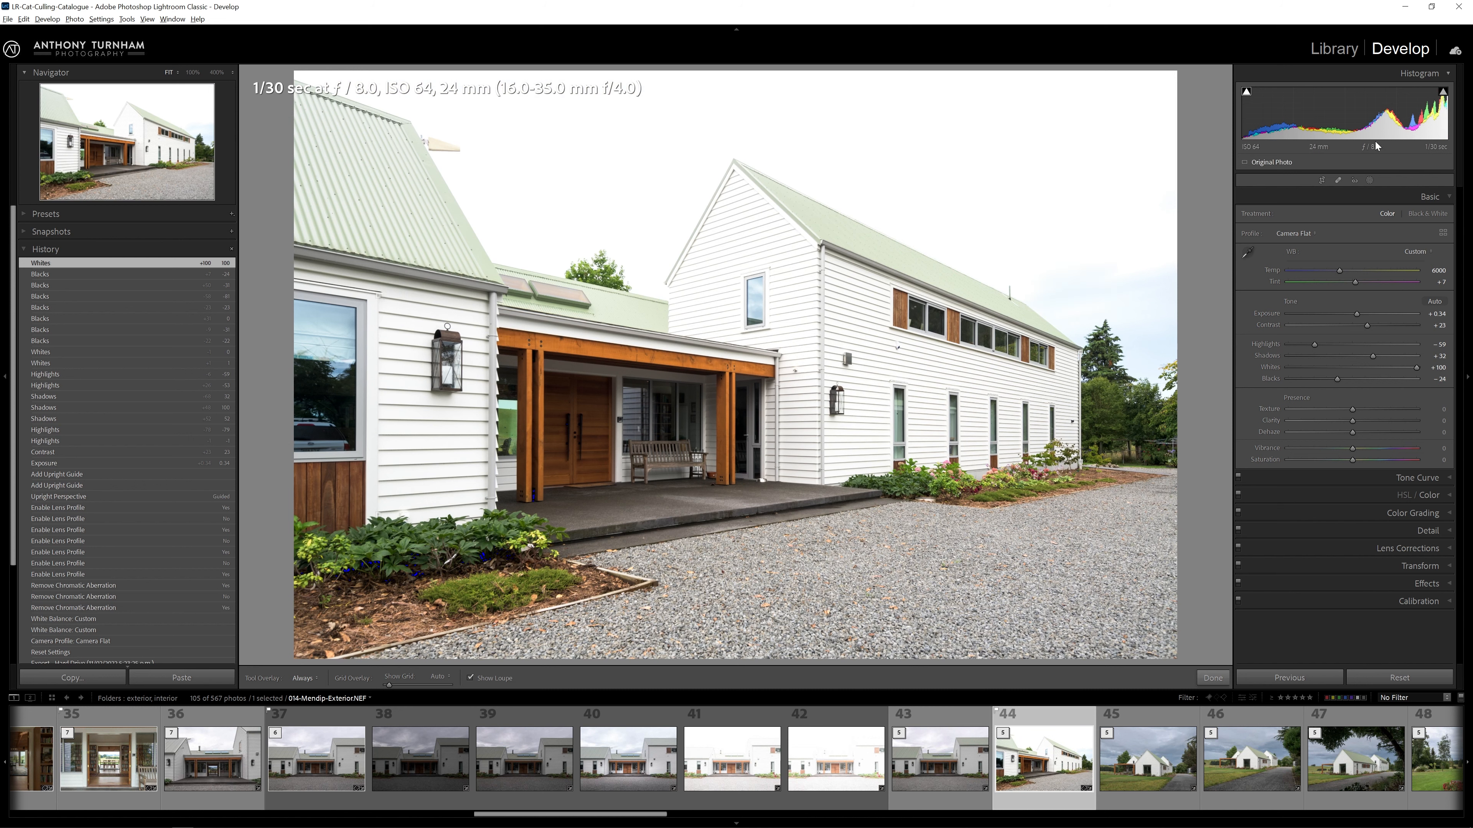
pyautogui.click(1443, 92)
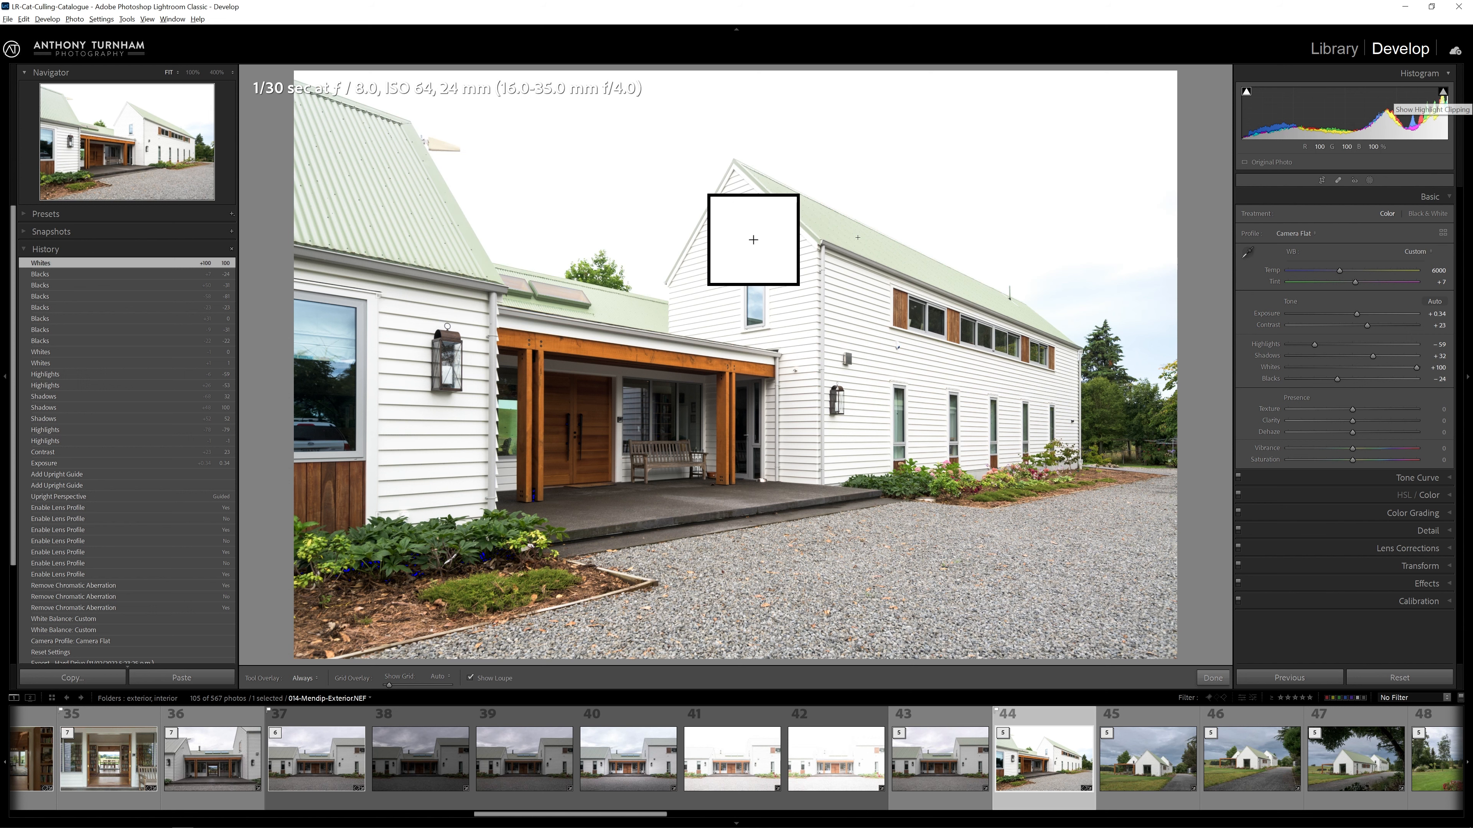
pyautogui.click(1442, 94)
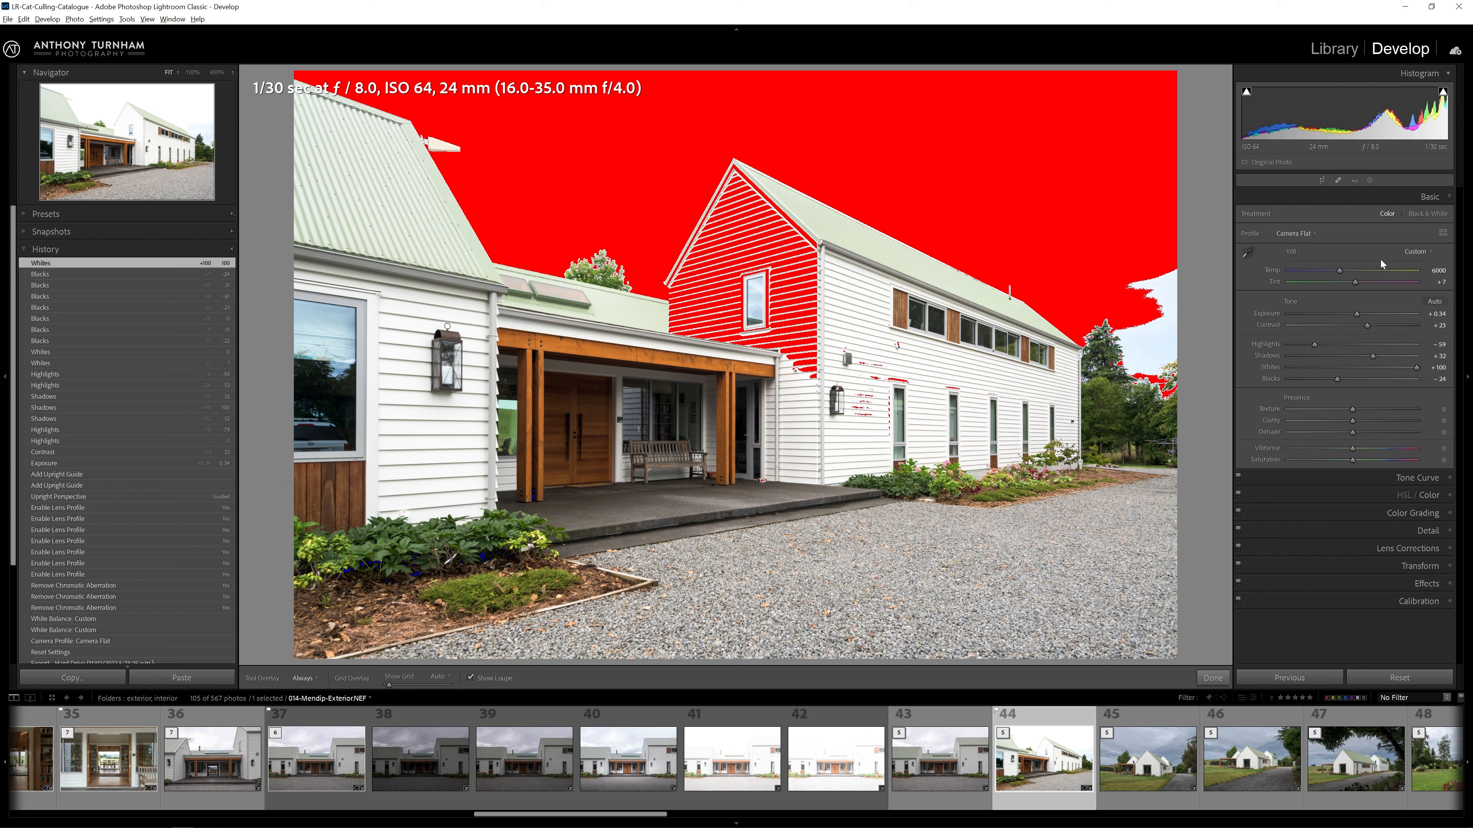
pyautogui.moveTo(1416, 371); pyautogui.dragTo(1379, 367)
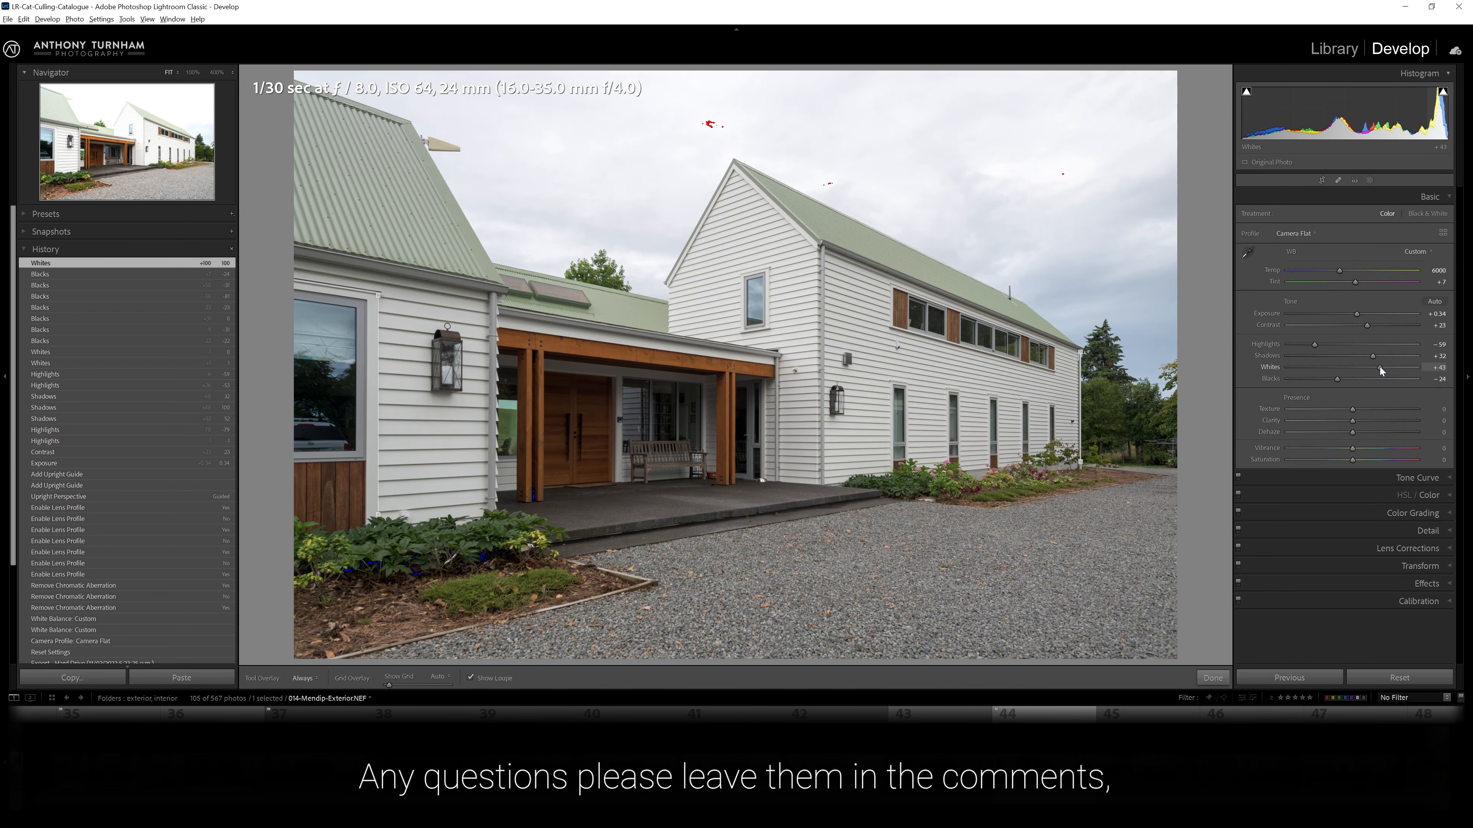
# Step: Reset all tone settings and compare the photo with the edited tone through the history, ending on the last Whites state
pyautogui.doubleClick(1298, 301)
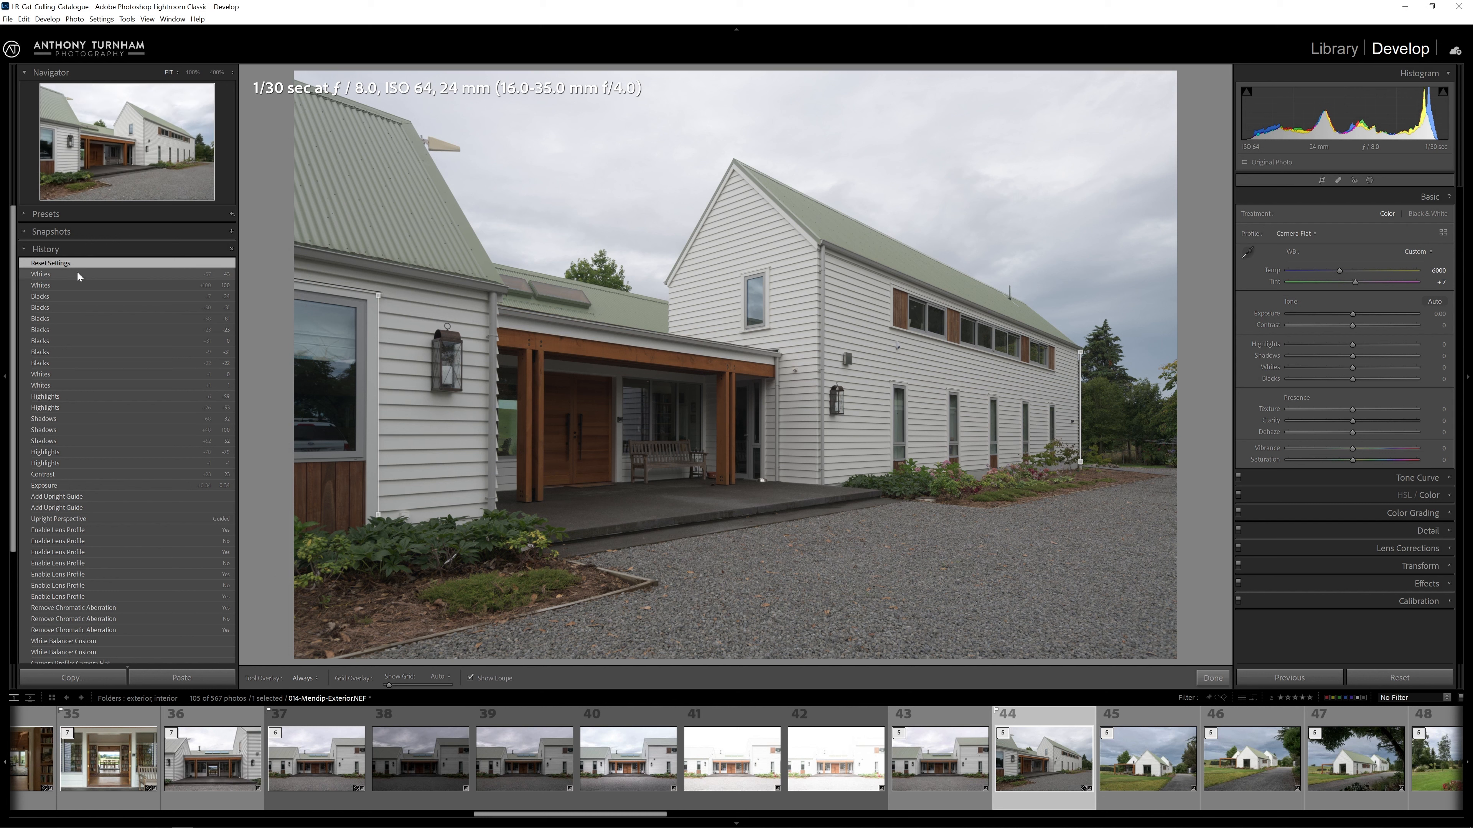
pyautogui.click(53, 278)
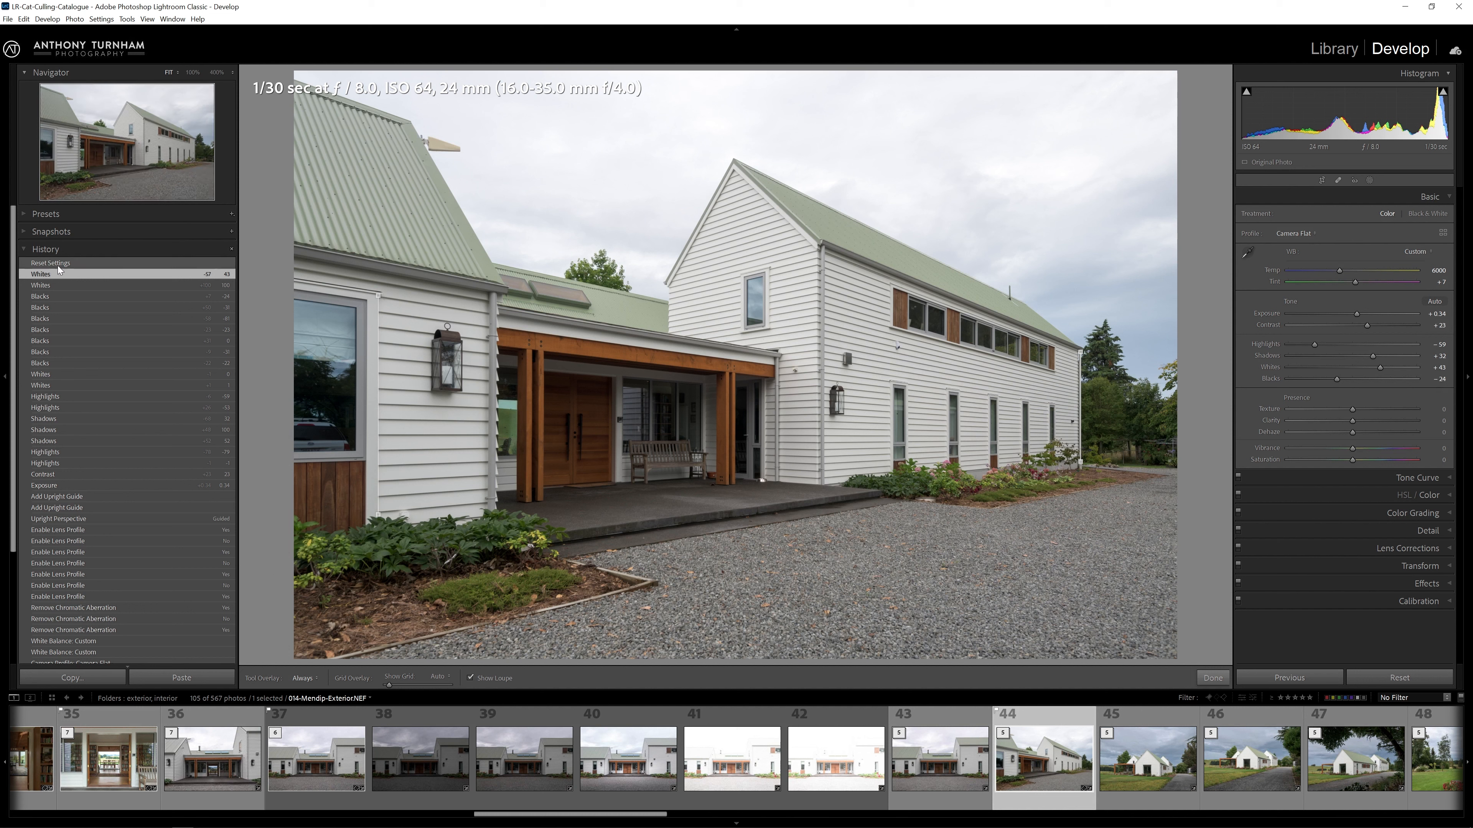
pyautogui.click(58, 266)
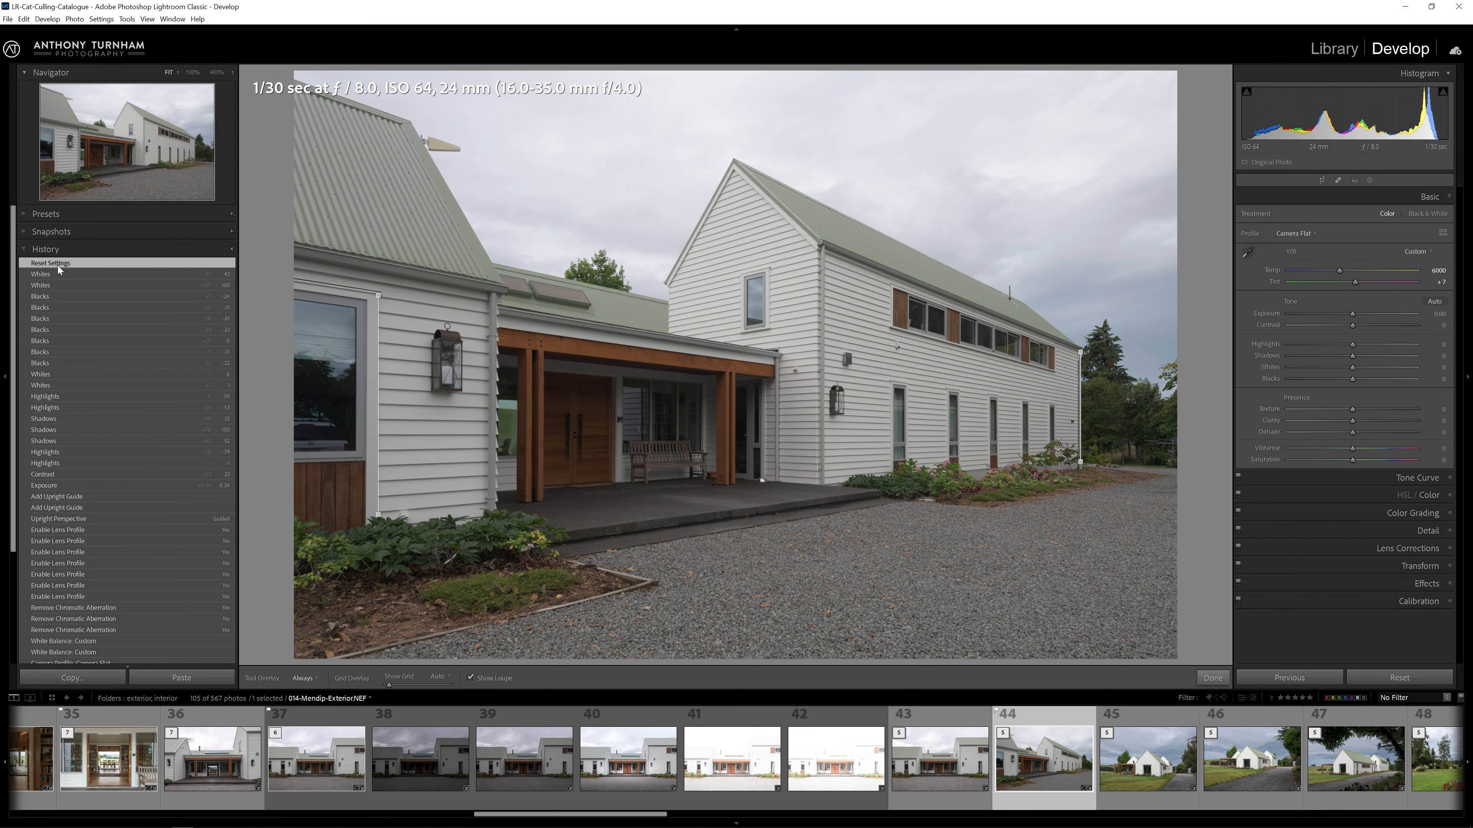
pyautogui.click(61, 275)
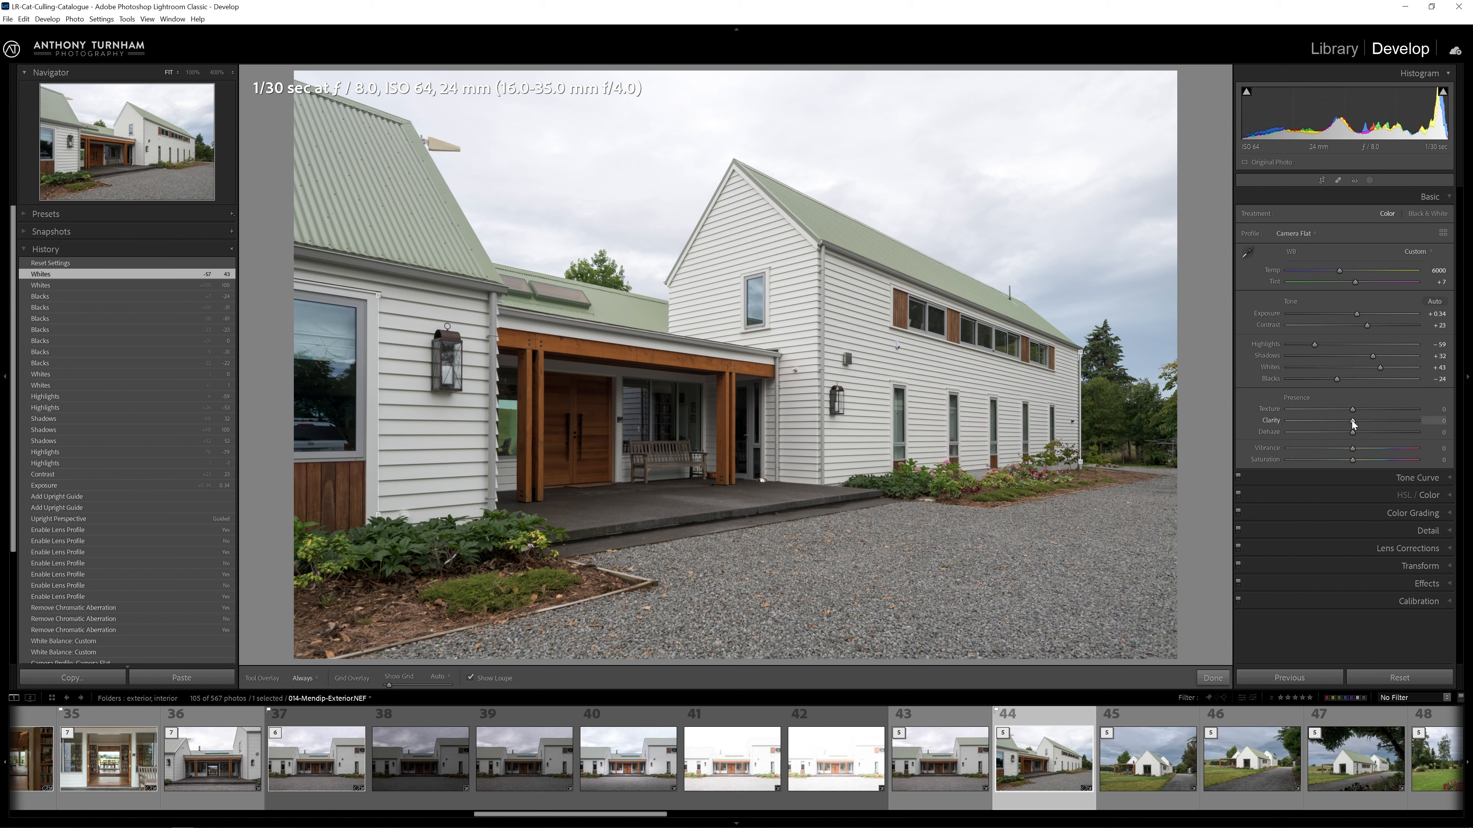
# Step: Push the photo's clarity to +100
pyautogui.moveTo(1354, 420); pyautogui.dragTo(1470, 419)
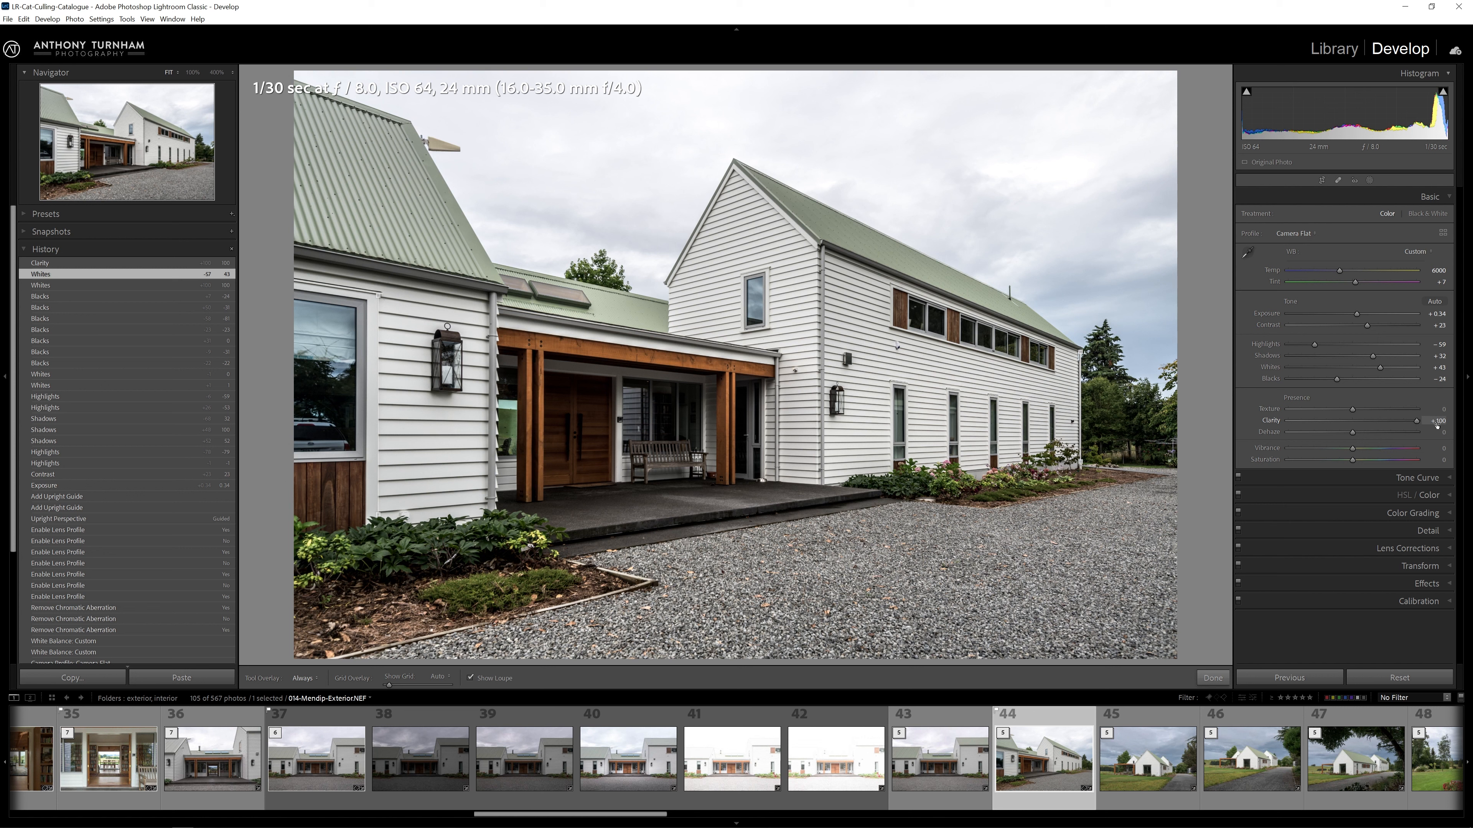